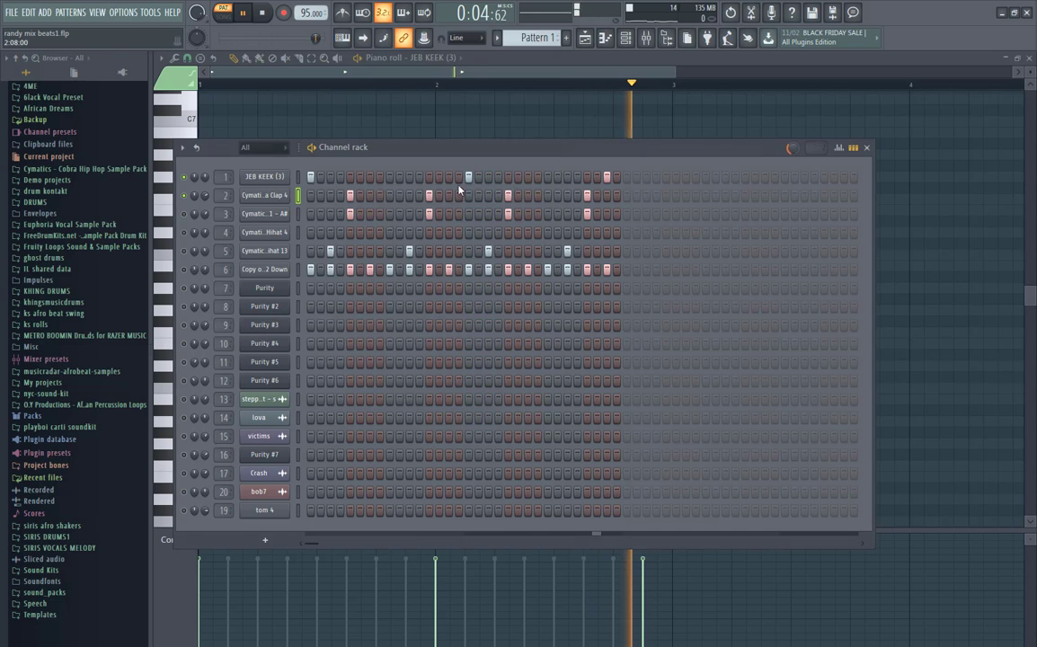
- Unmute the Cobra Snare 11 channel beneath the clap in Pattern 1 and inspect its sample waveform
click(252, 198)
click(261, 215)
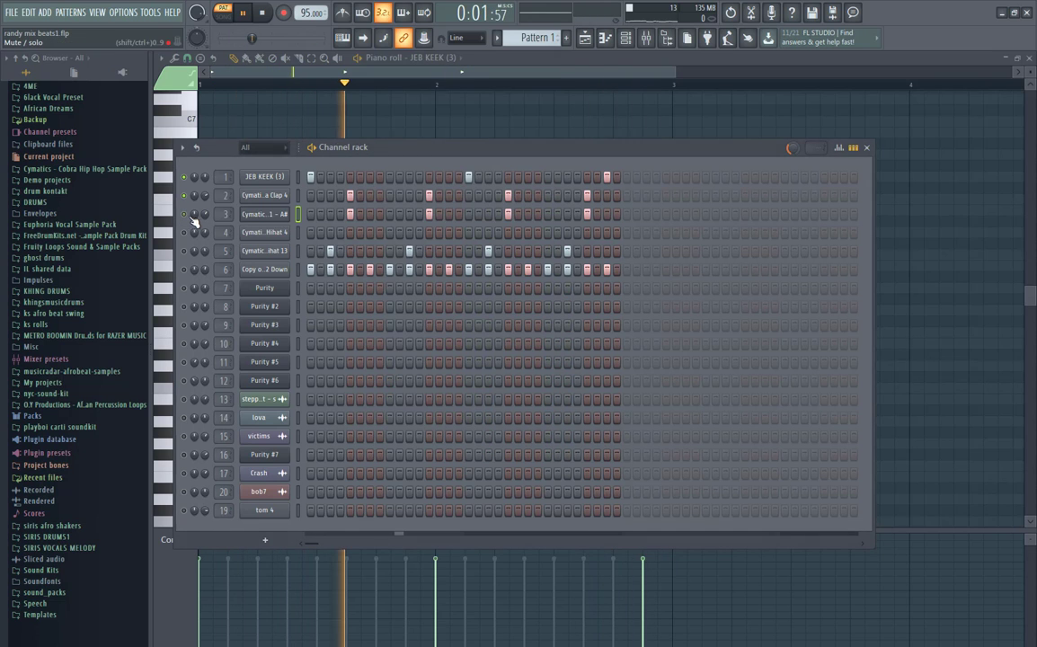
click(262, 218)
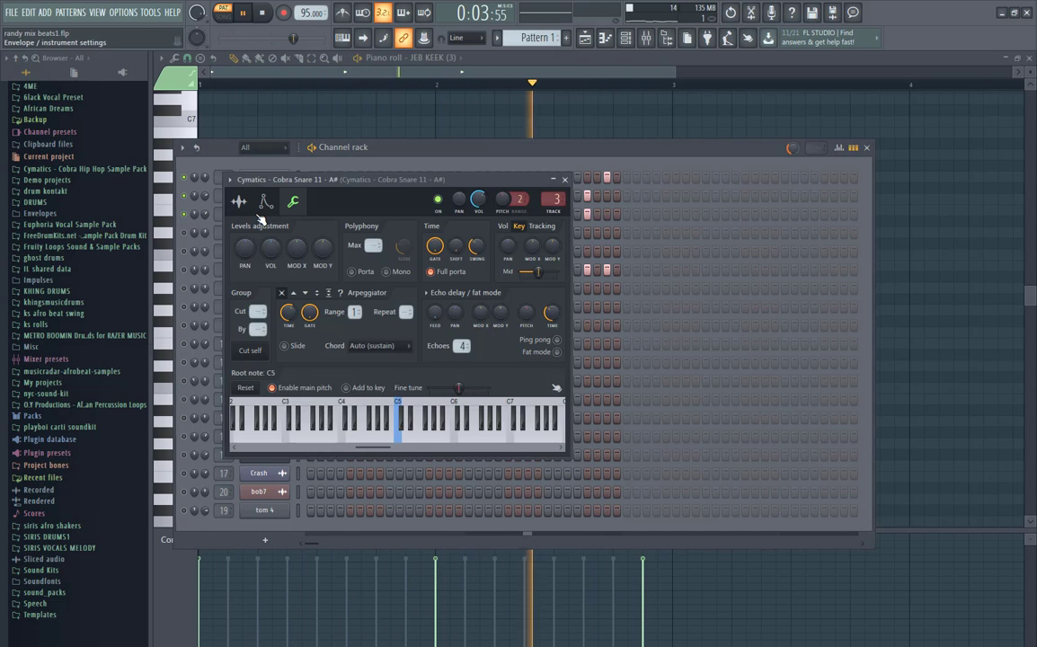
click(238, 202)
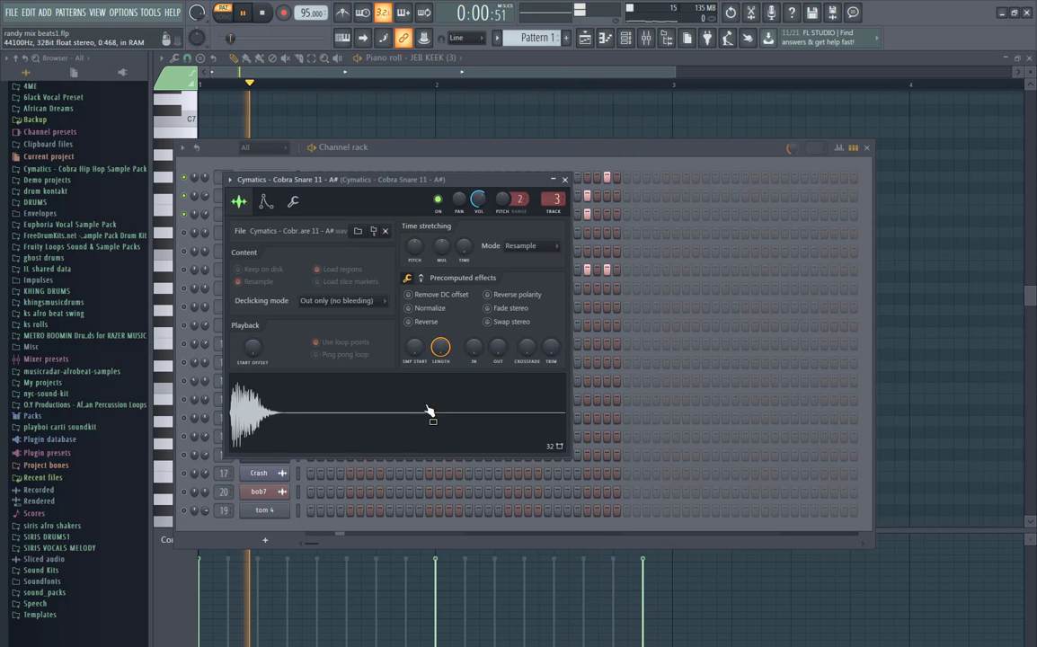
click(564, 179)
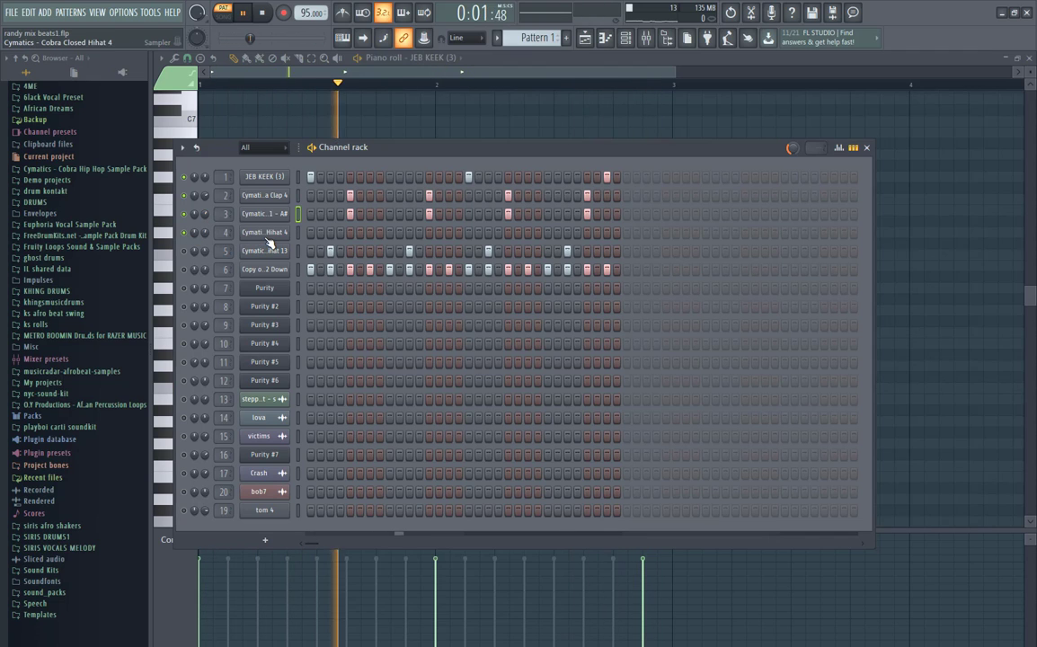
- Unmute the Cobra Open Hihat 13 channel and inspect its sample settings
click(186, 251)
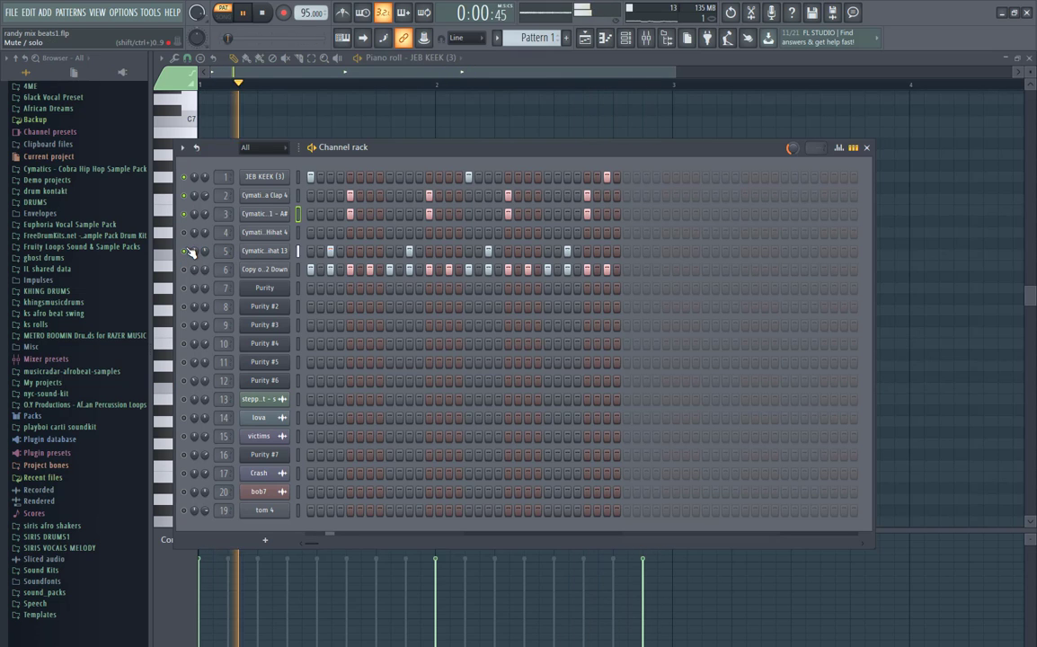
click(262, 252)
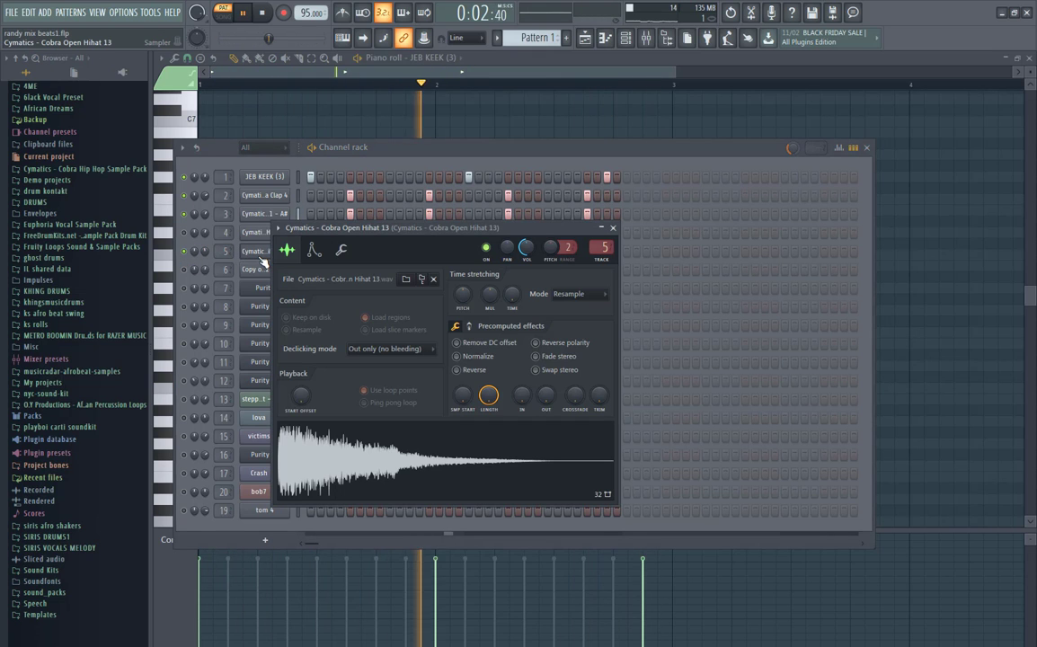
click(614, 228)
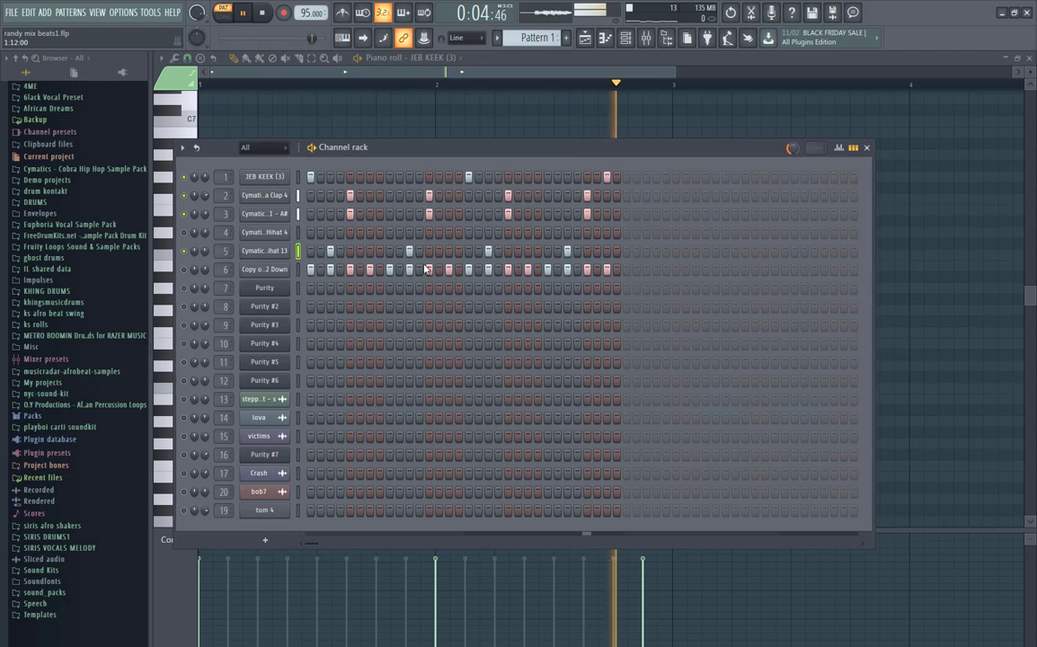
- Unmute the Copy of Shaker 2 Down channel, inspect its sample settings and play Pattern 1 with all channels enabled
click(184, 269)
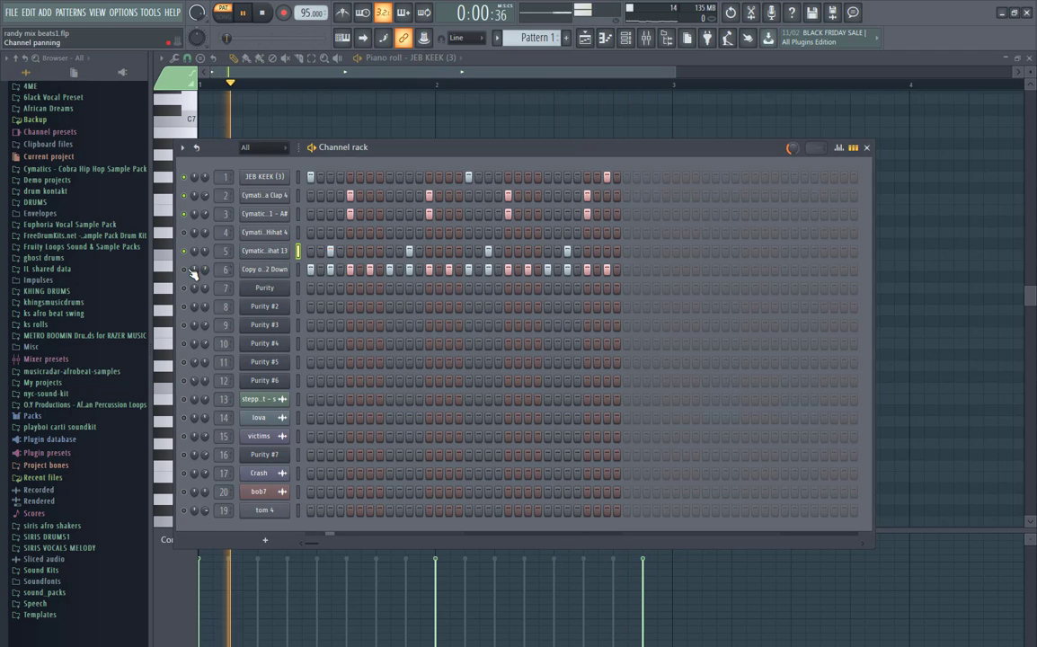
click(273, 271)
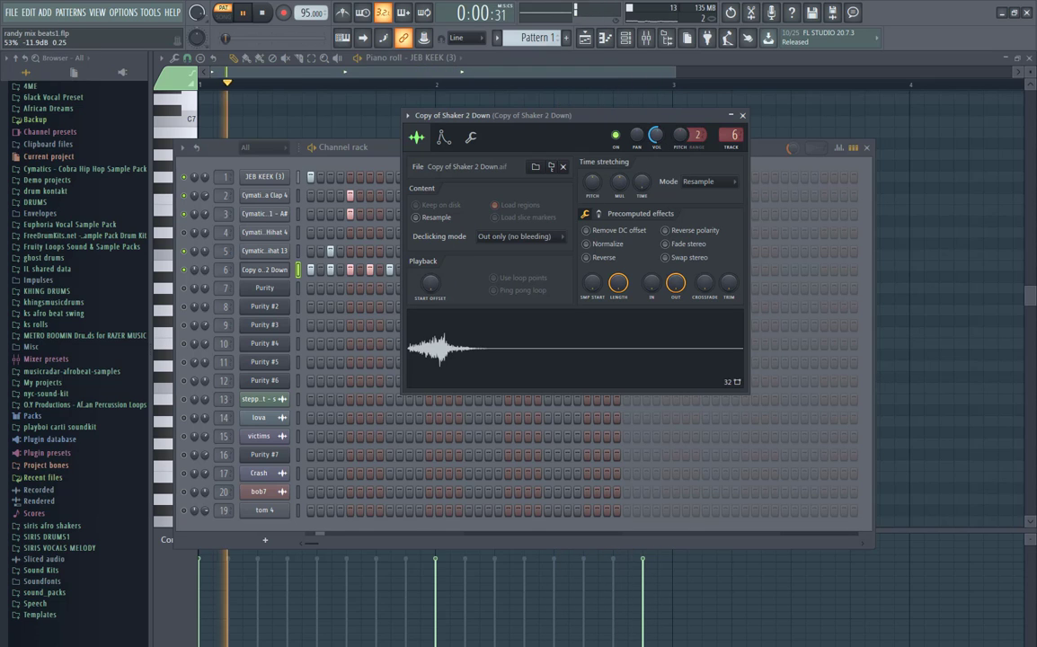
click(743, 117)
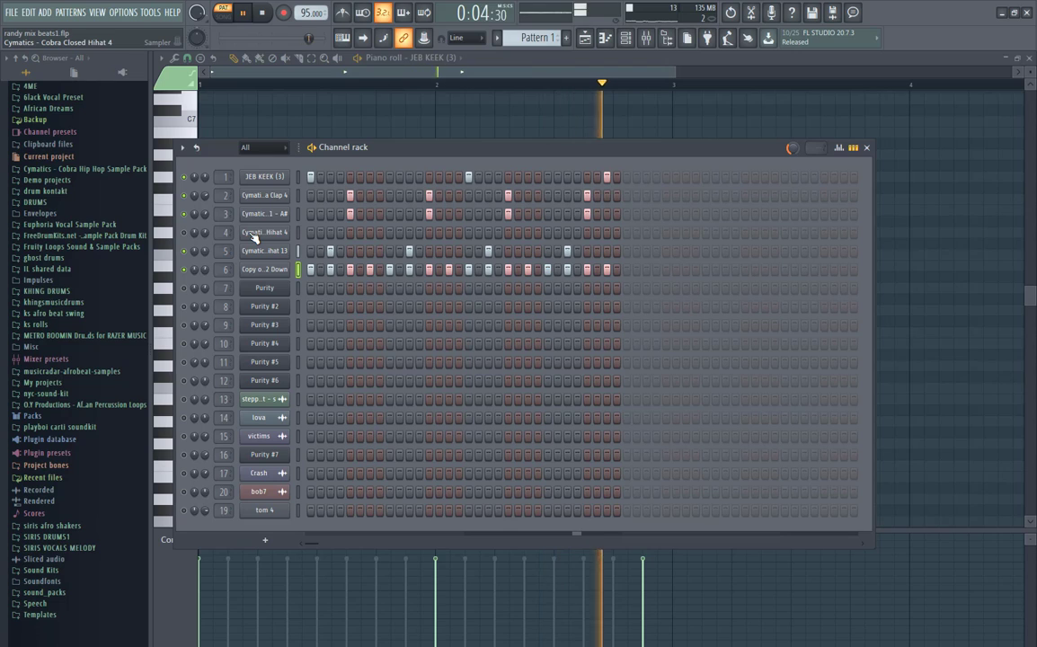
key(space)
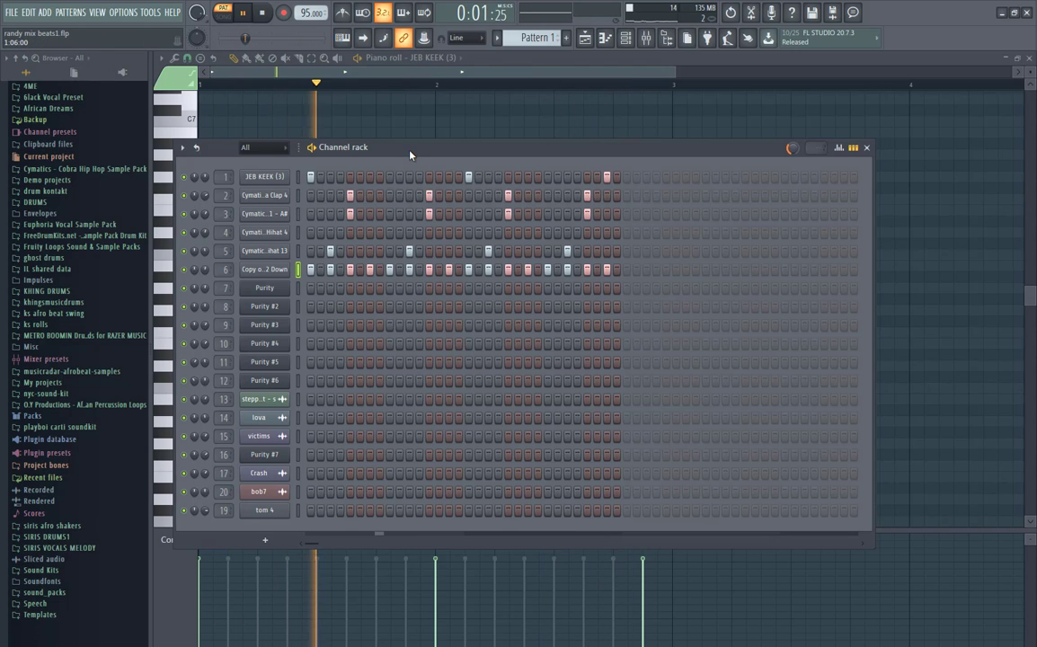
- Return to the playlist, switch to Pattern 2 and examine the Cobra Closed Hihat 4 notes in the piano roll
click(866, 147)
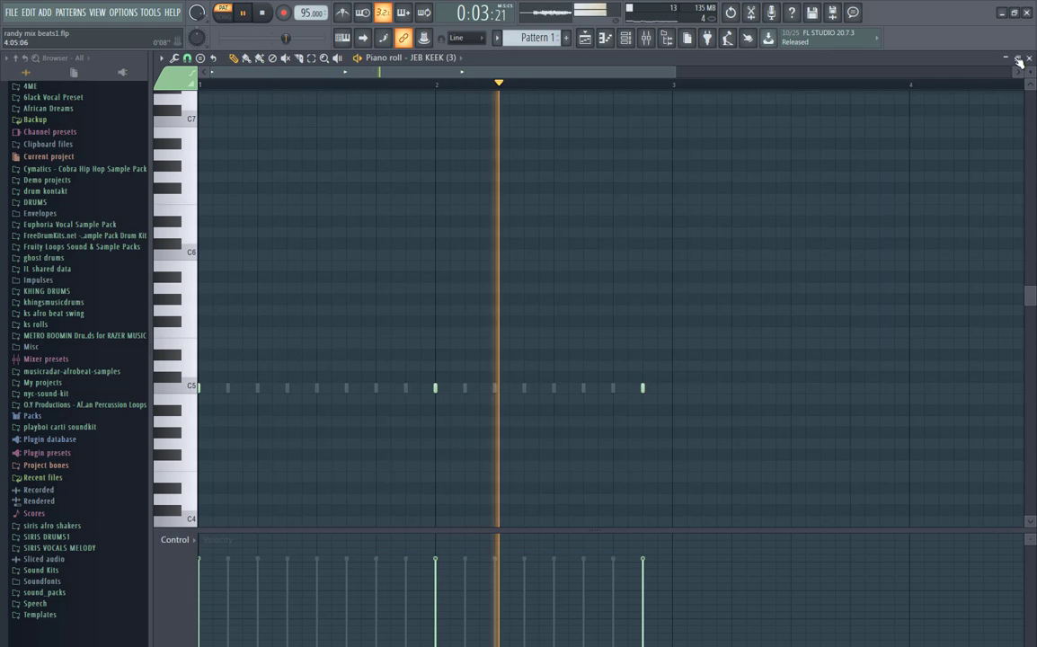
click(1030, 58)
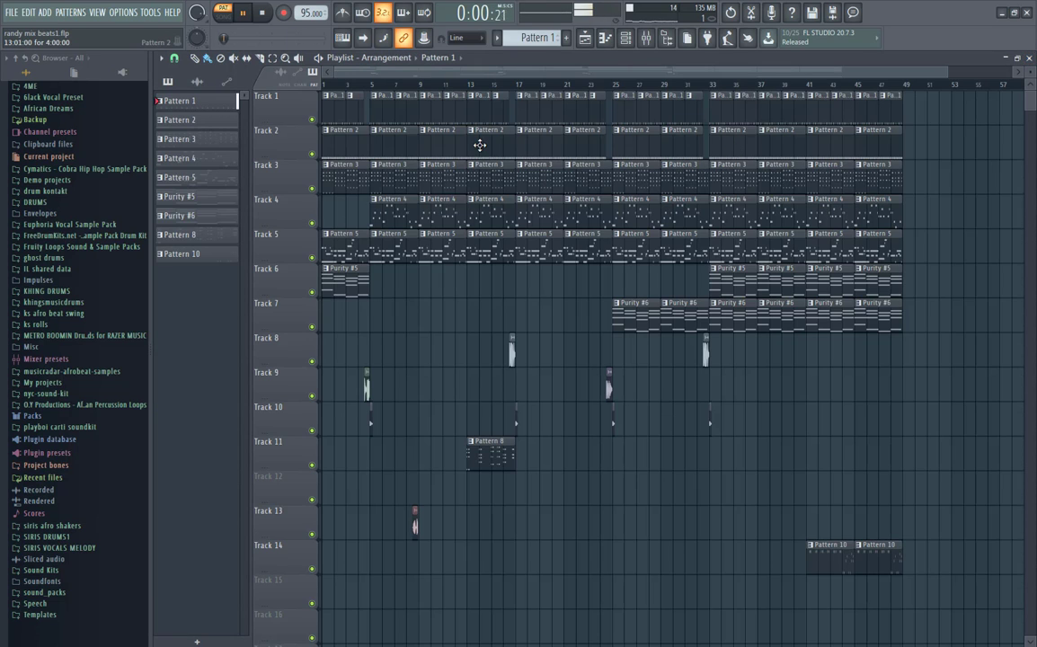
click(613, 49)
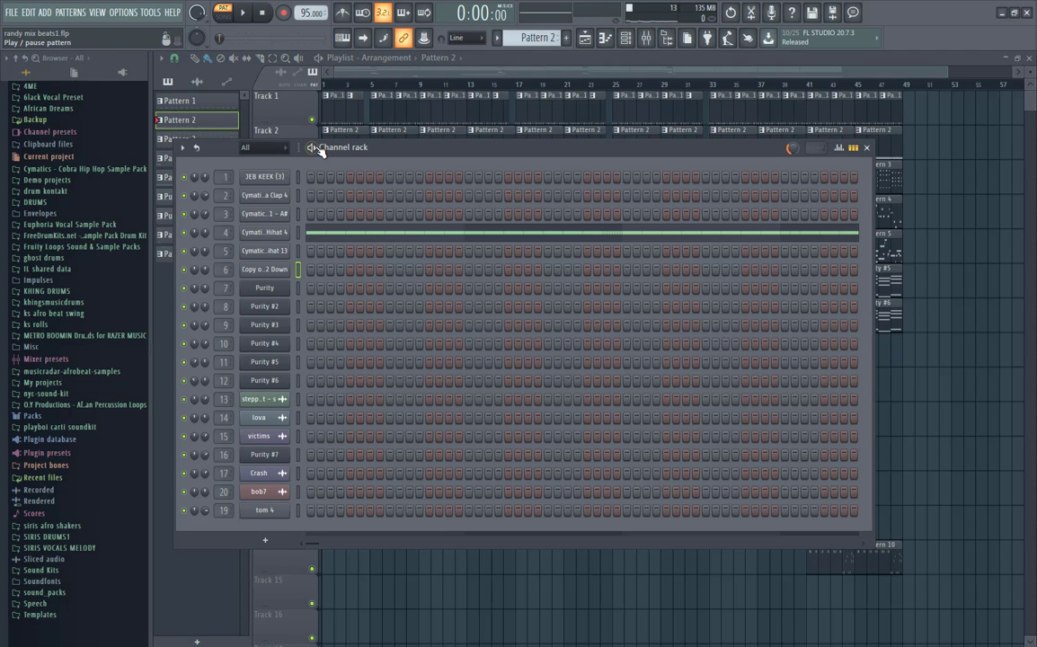
click(392, 235)
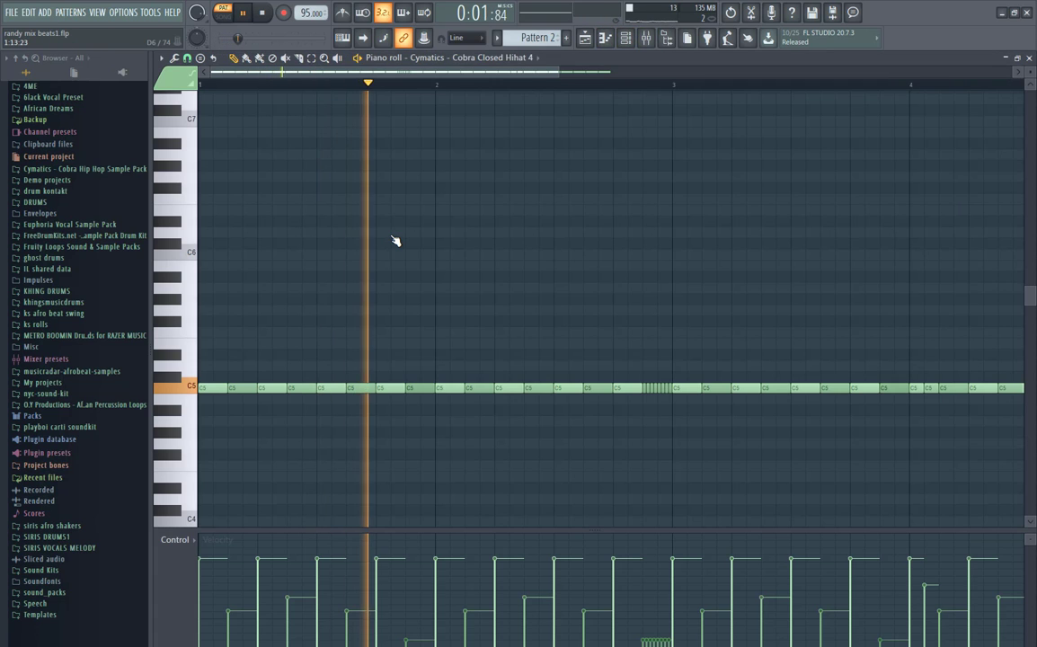
drag(557, 76, 851, 111)
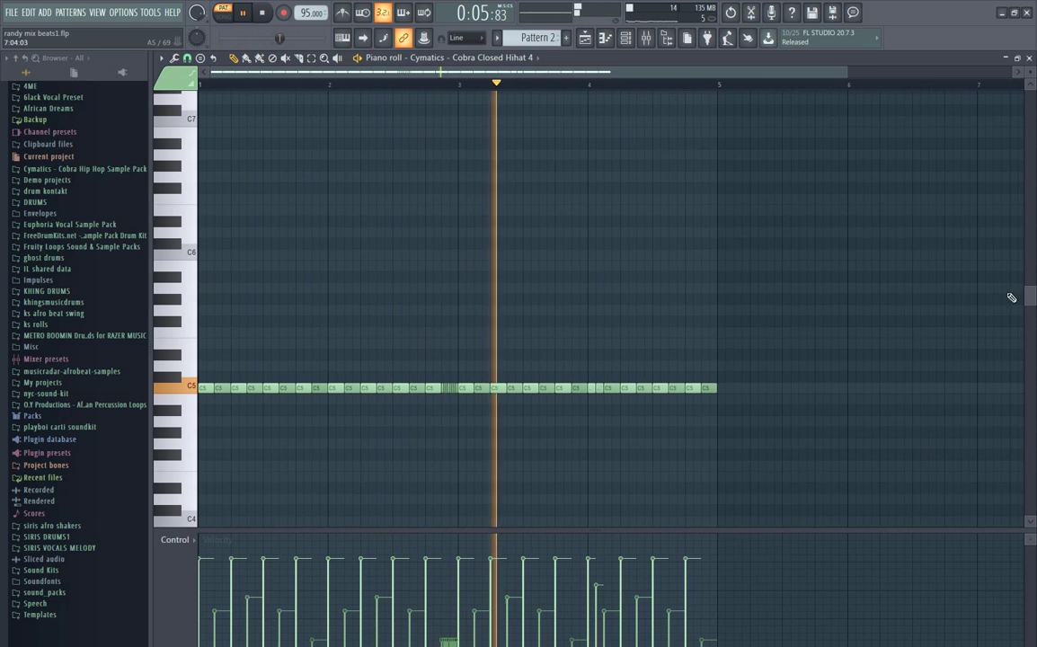
drag(1031, 299, 1030, 327)
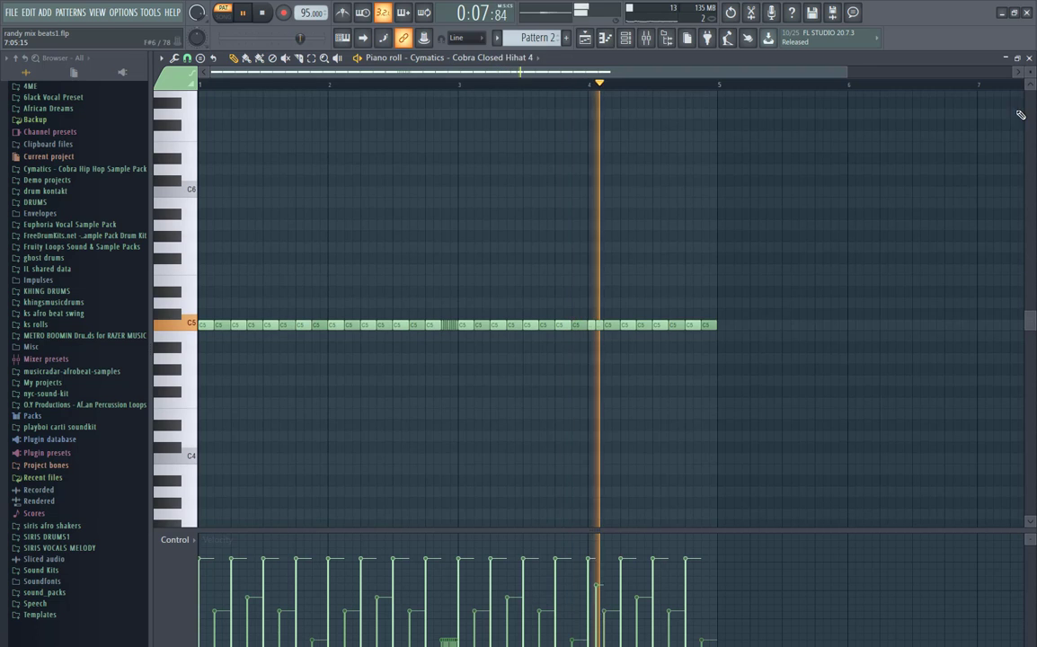
click(1030, 58)
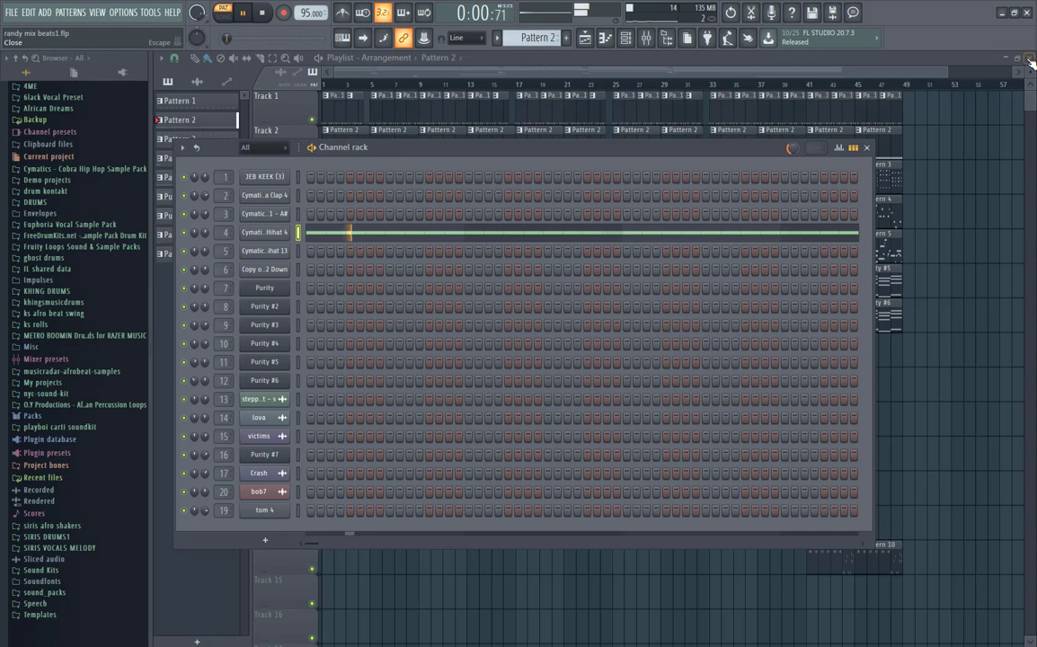
- Switch to Pattern 3, solo the Purity channel and inspect the instrument preset it uses
click(522, 71)
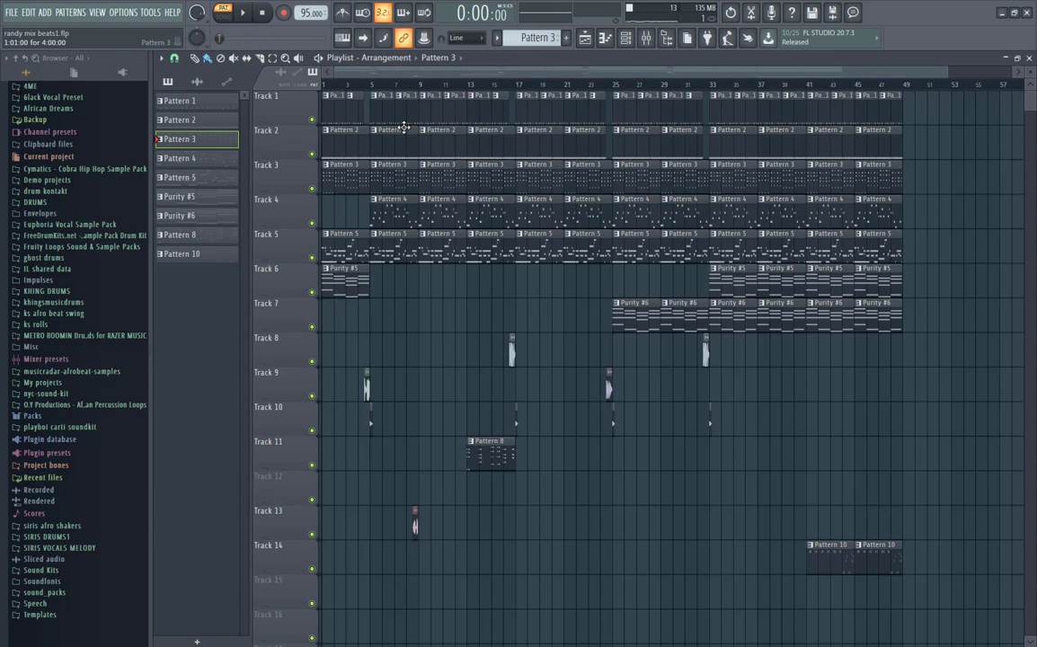
click(625, 39)
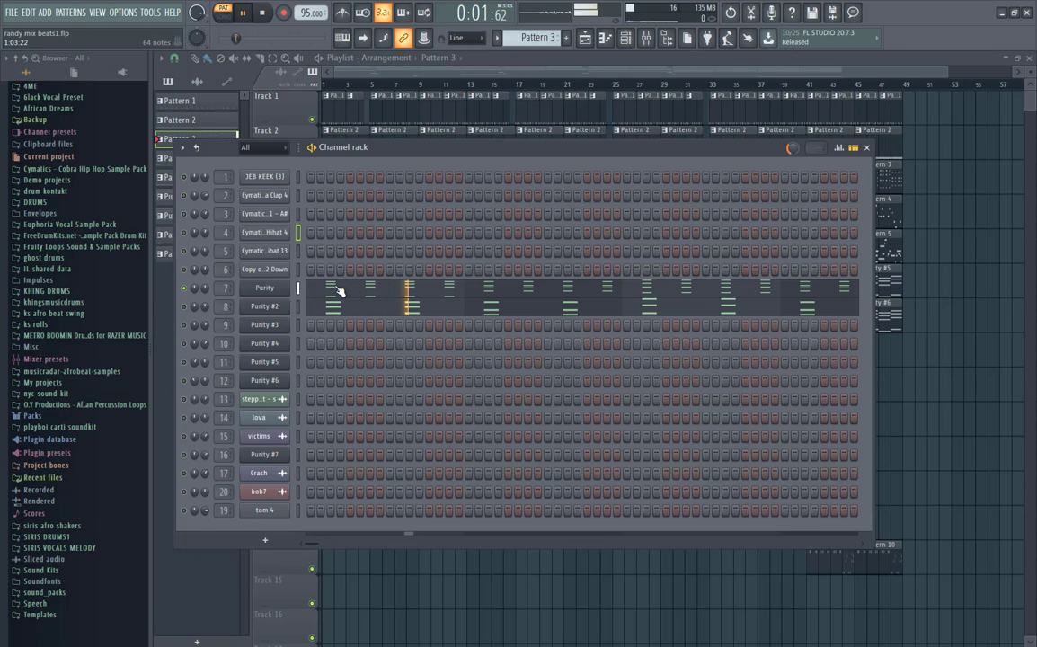
click(264, 287)
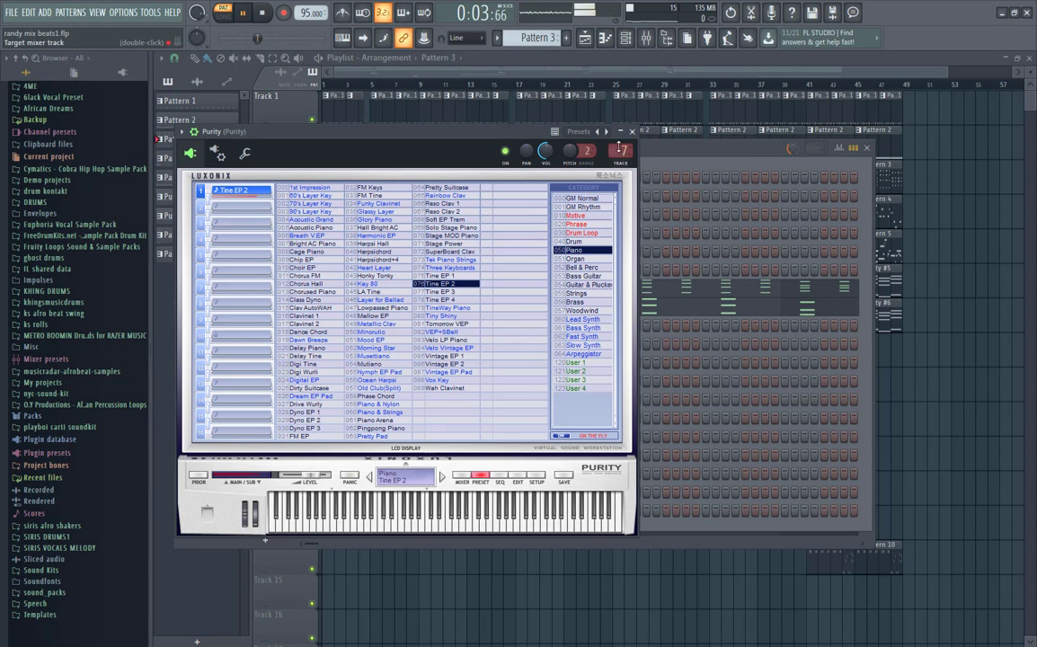
click(633, 132)
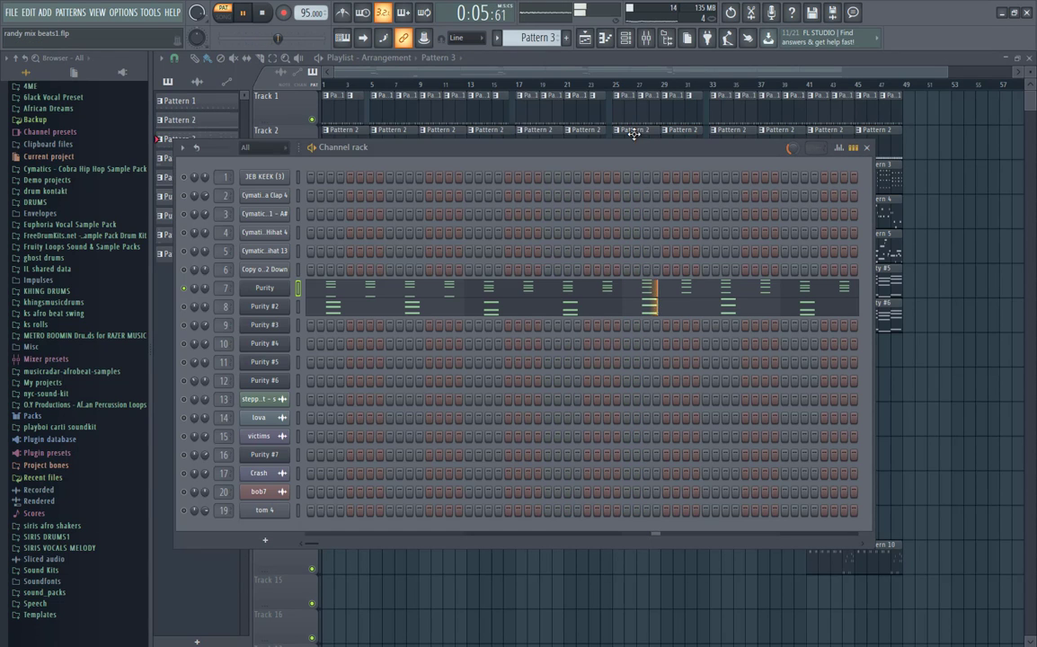
- Examine the chord notes of the Purity and Purity #2 channels in the piano roll while Pattern 3 plays
click(529, 290)
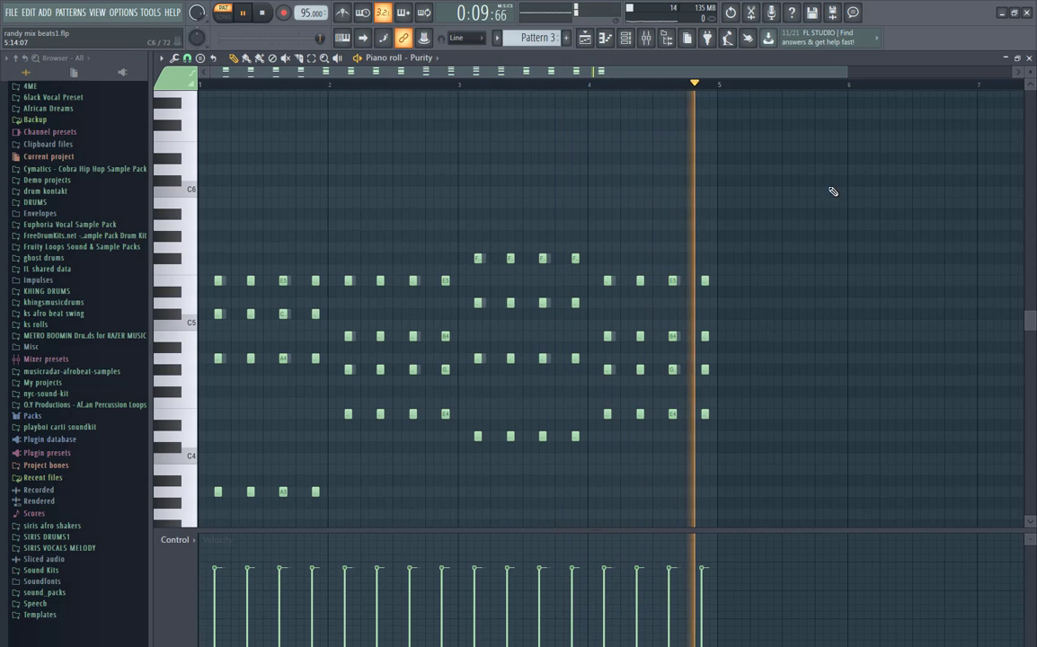
click(1029, 58)
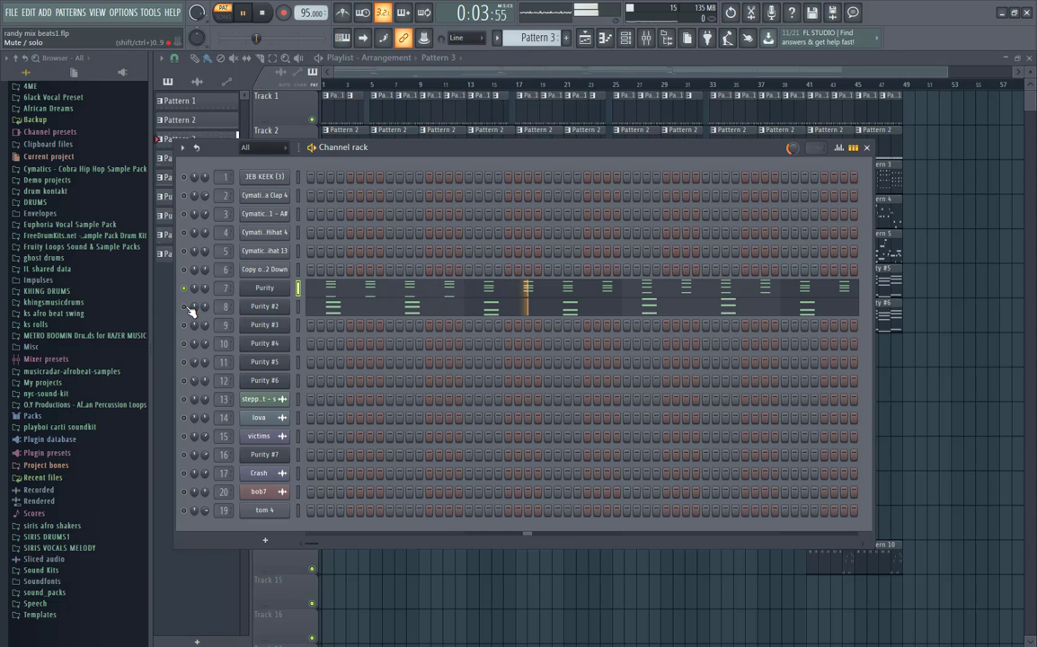
click(350, 310)
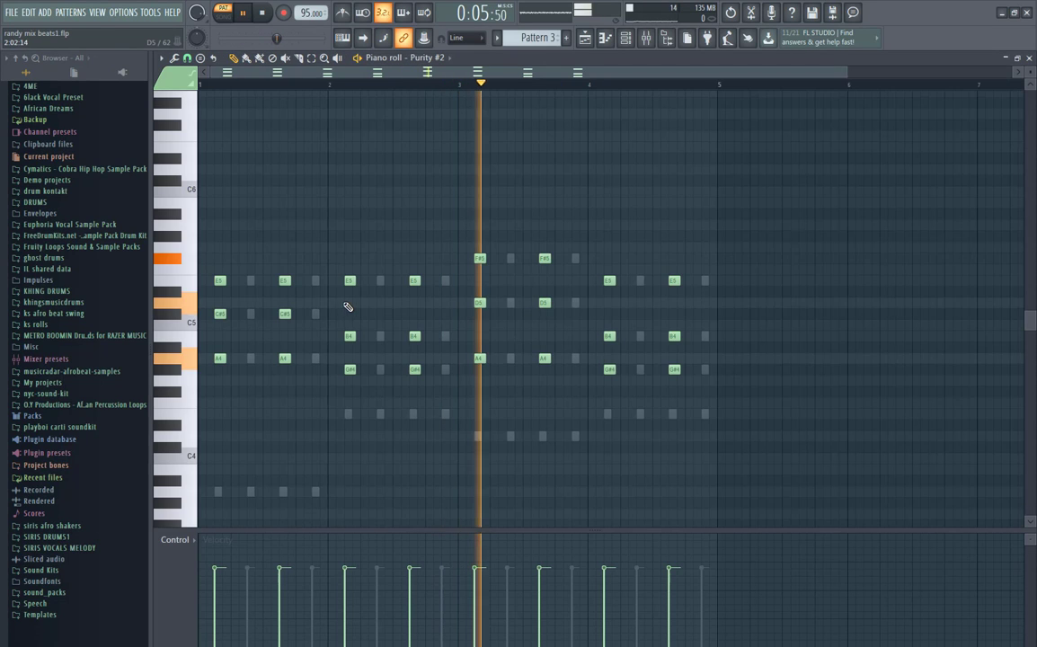
key(space)
key(space)
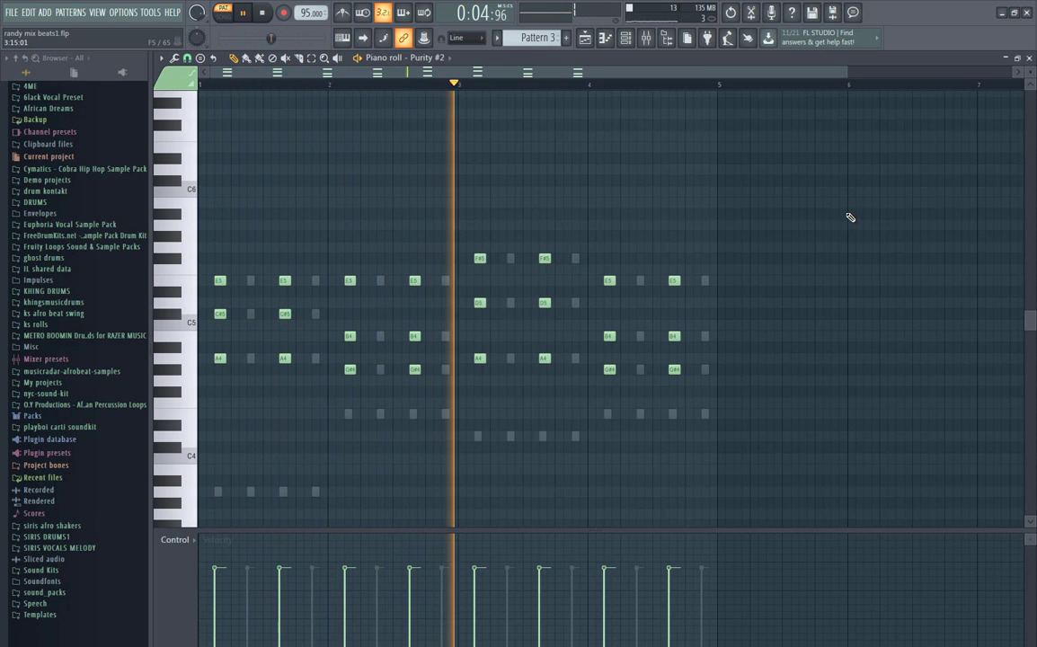
click(1029, 58)
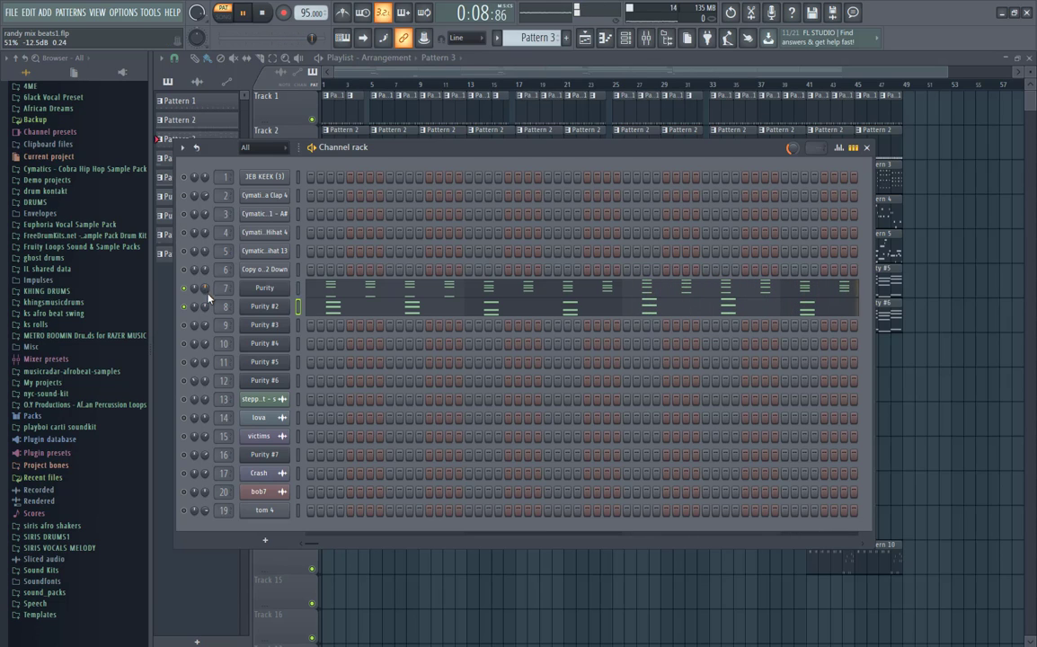
- Switch to Pattern 4, play it and inspect the instrument preset used by the Purity #3 channel
click(422, 75)
key(space)
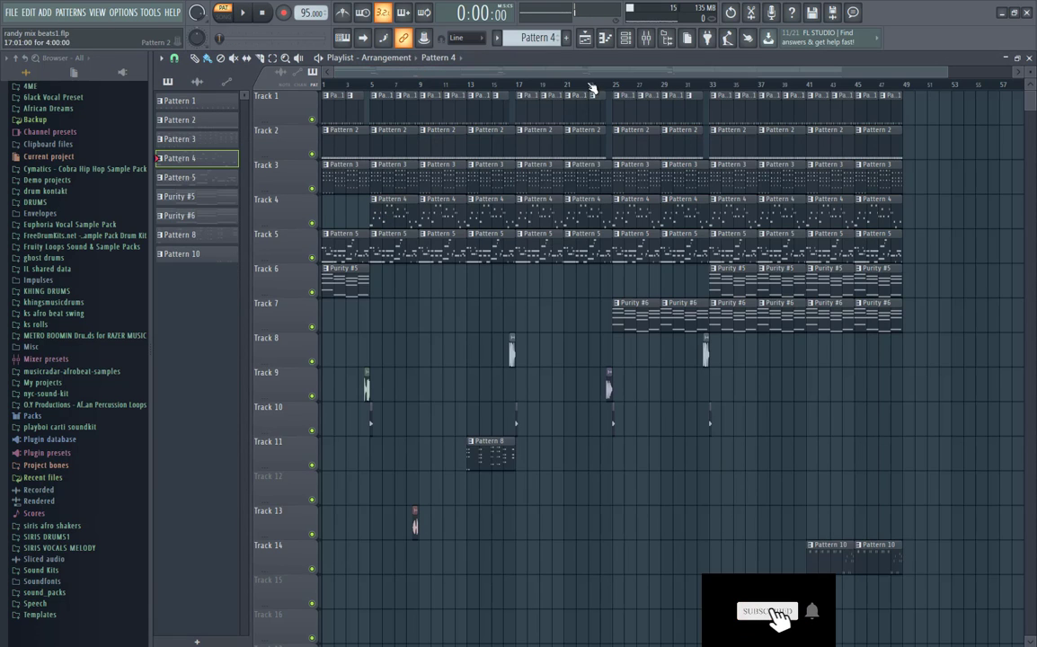
click(627, 38)
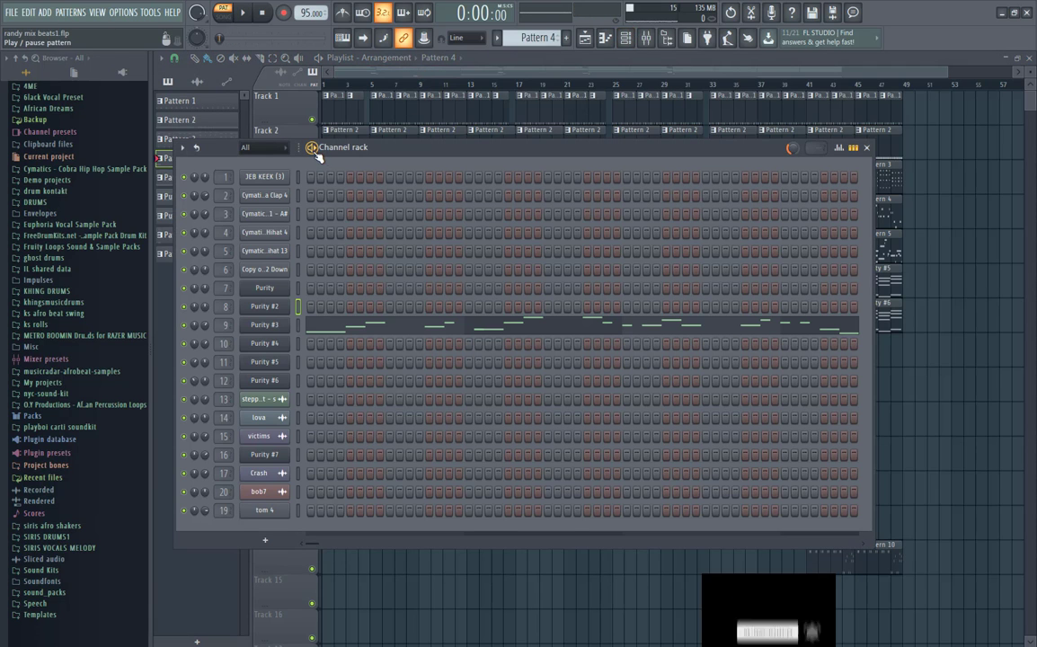
click(276, 325)
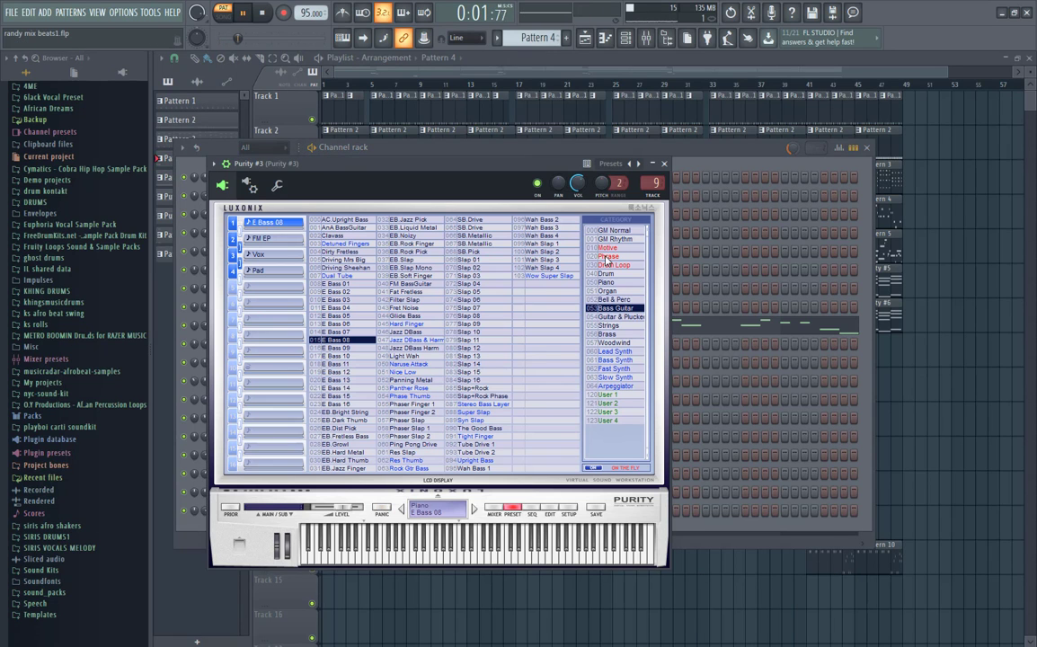
click(664, 163)
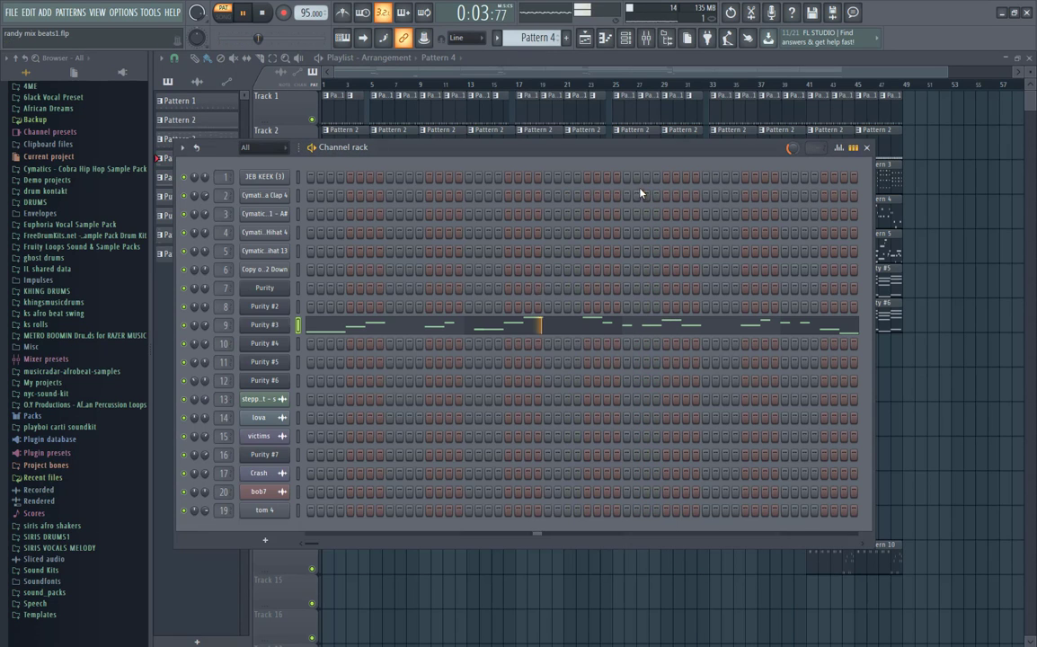
- Examine the Purity #3 notes in the piano roll, then return to the playlist and switch to Pattern 5
click(501, 331)
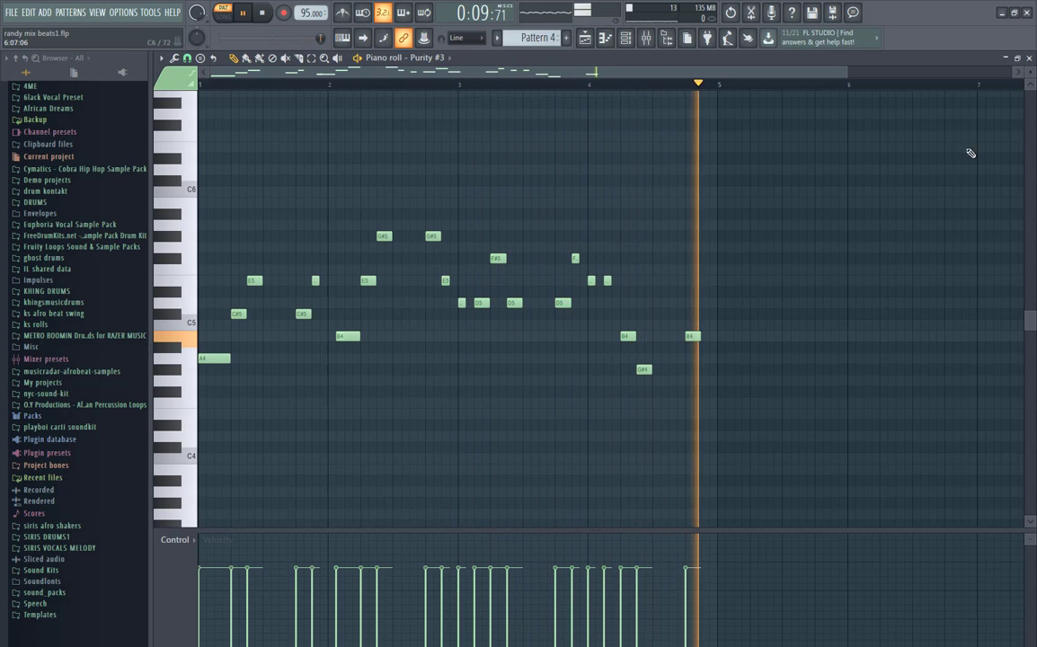
click(1029, 59)
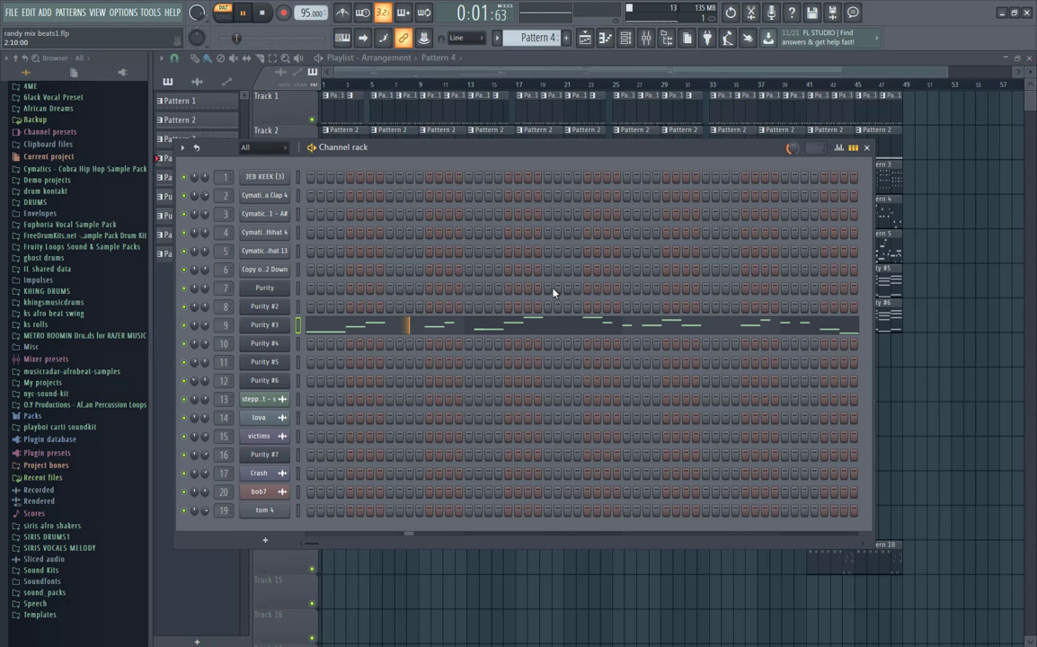
click(420, 74)
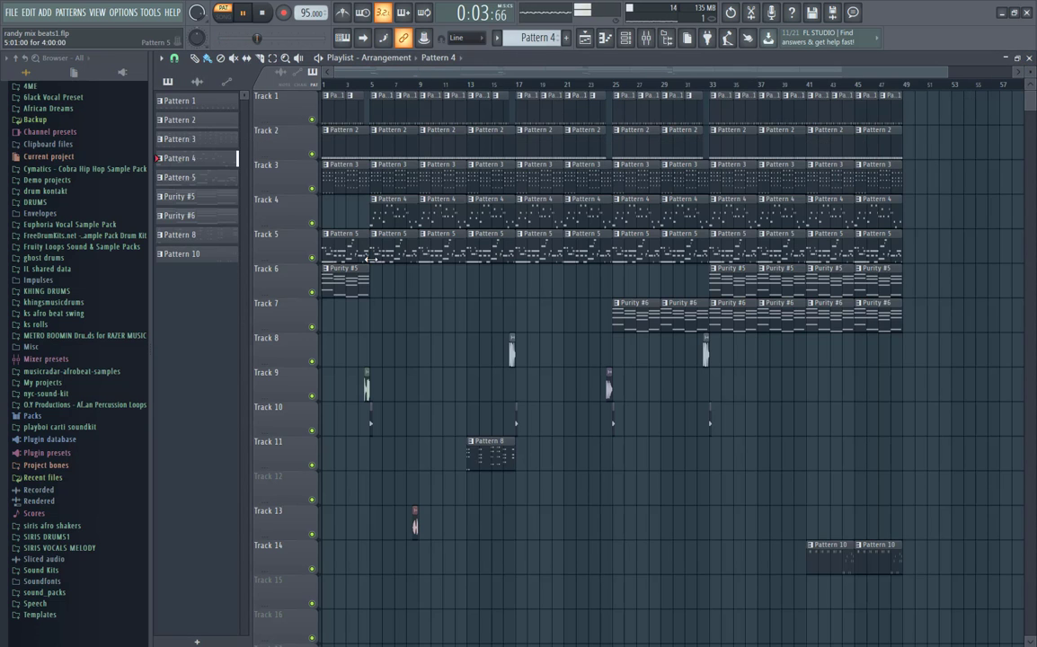
key(space)
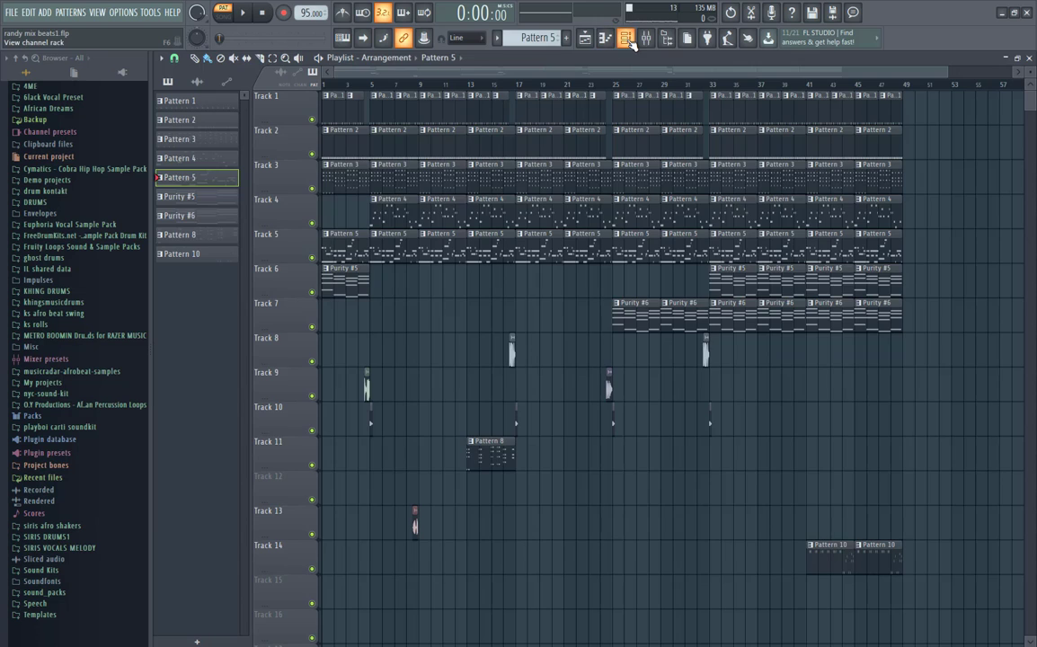
- Play Pattern 5 and inspect the instrument preset used by the Purity #4 channel
click(629, 40)
click(274, 346)
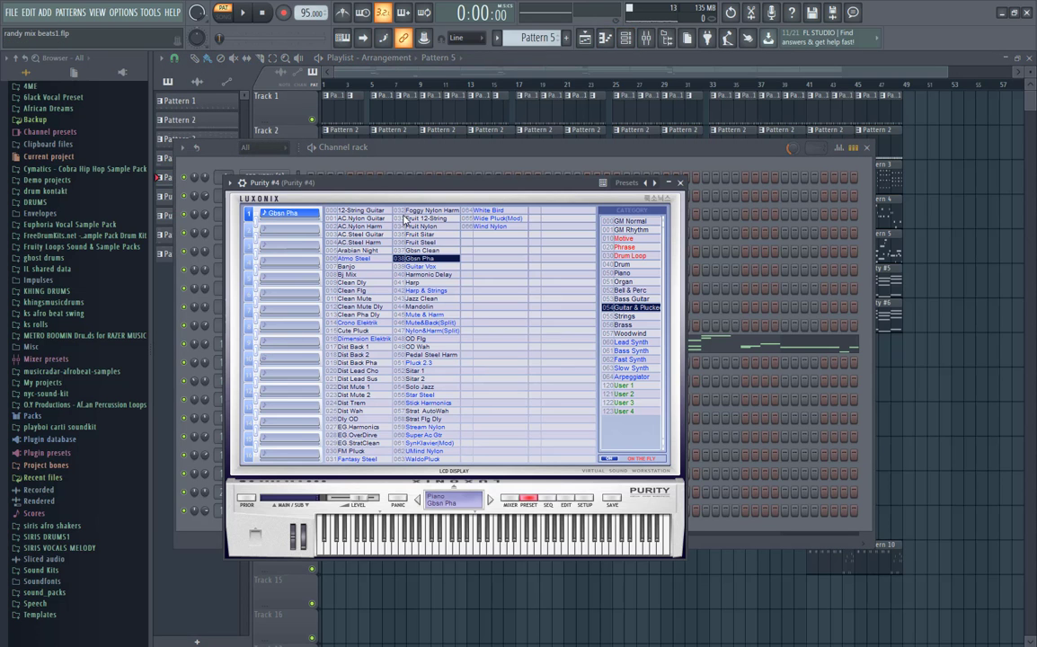
click(317, 150)
key(space)
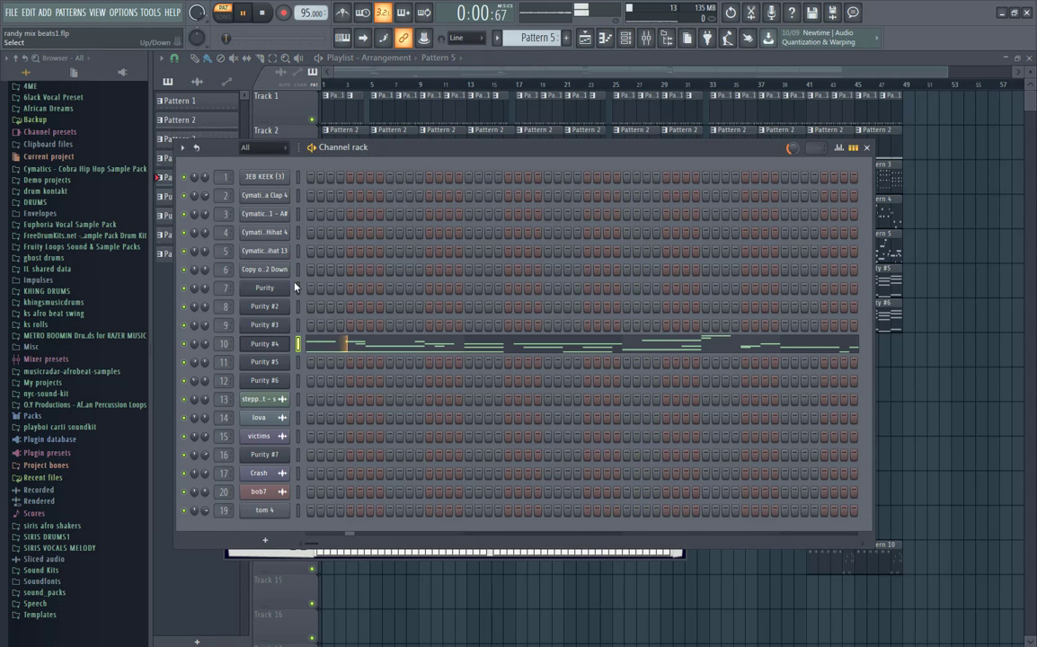
click(270, 348)
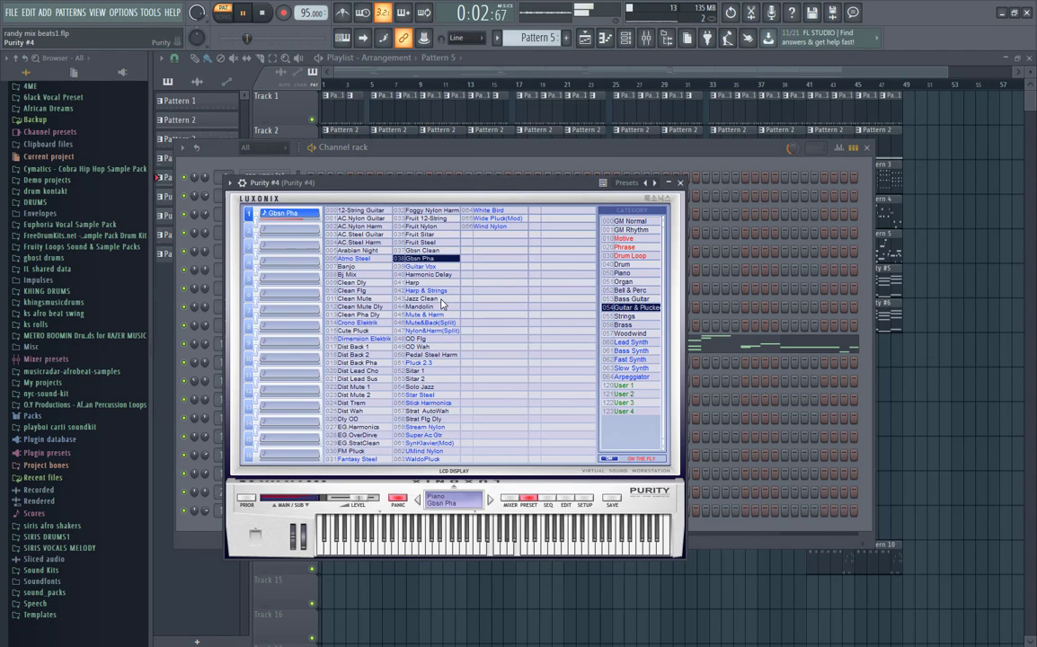
click(680, 183)
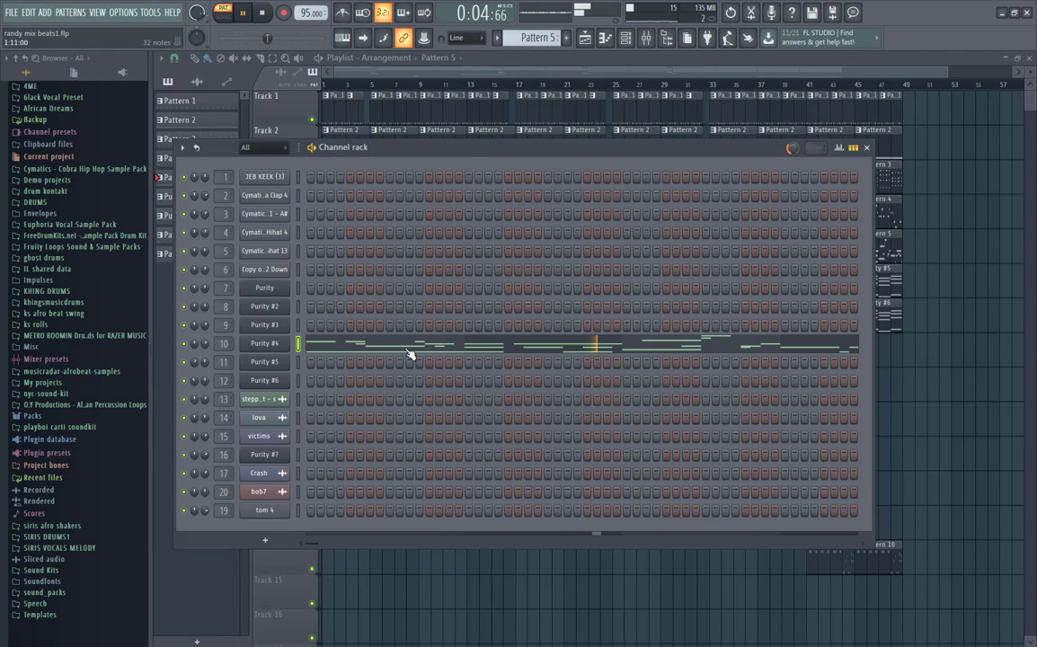
- Examine the Purity #4 melody notes in the piano roll while Pattern 5 plays, then return to the playlist
click(409, 354)
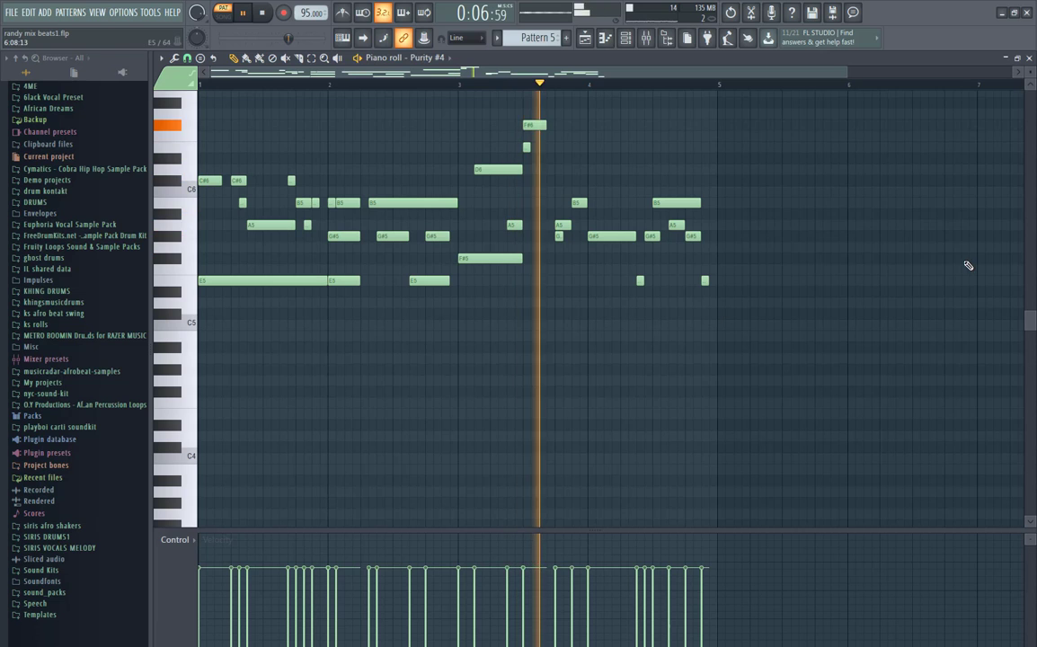
scroll(915, 213, up, 2)
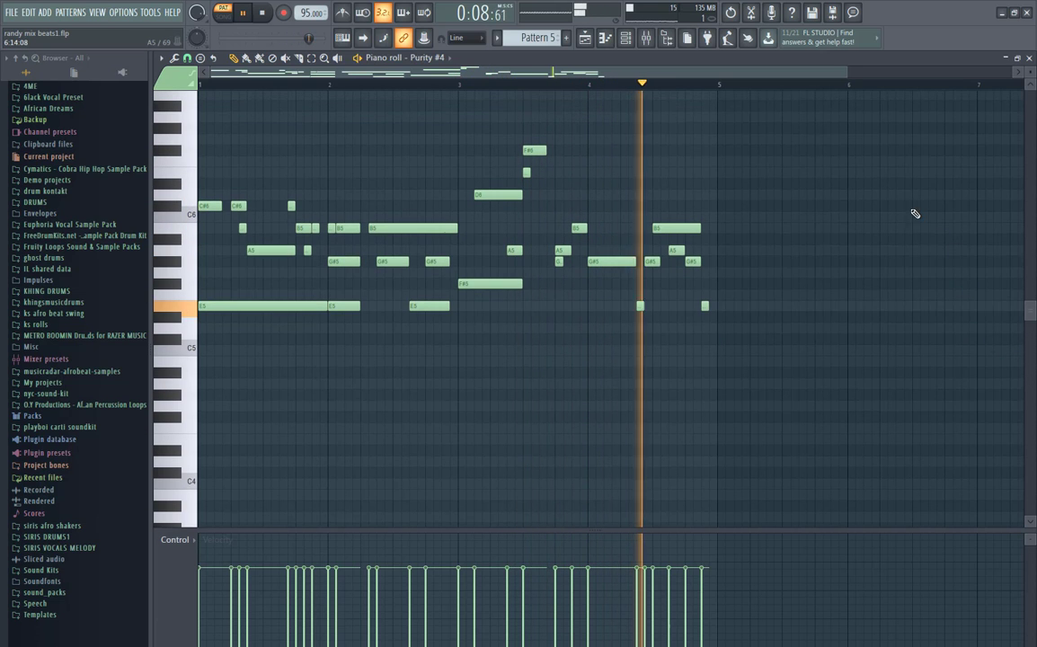
click(1030, 58)
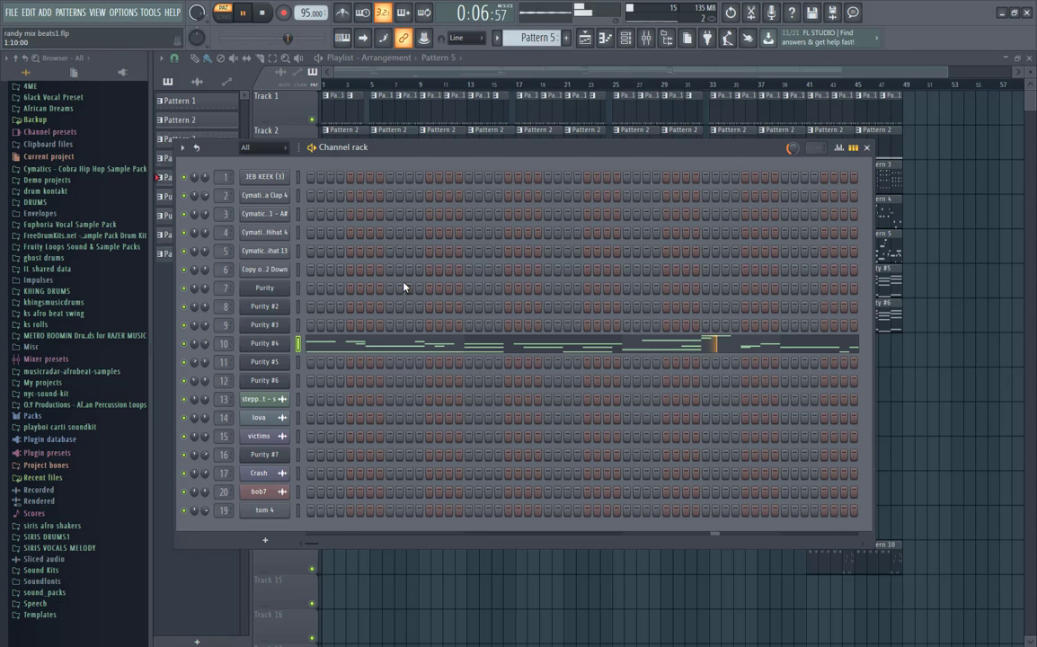
click(460, 79)
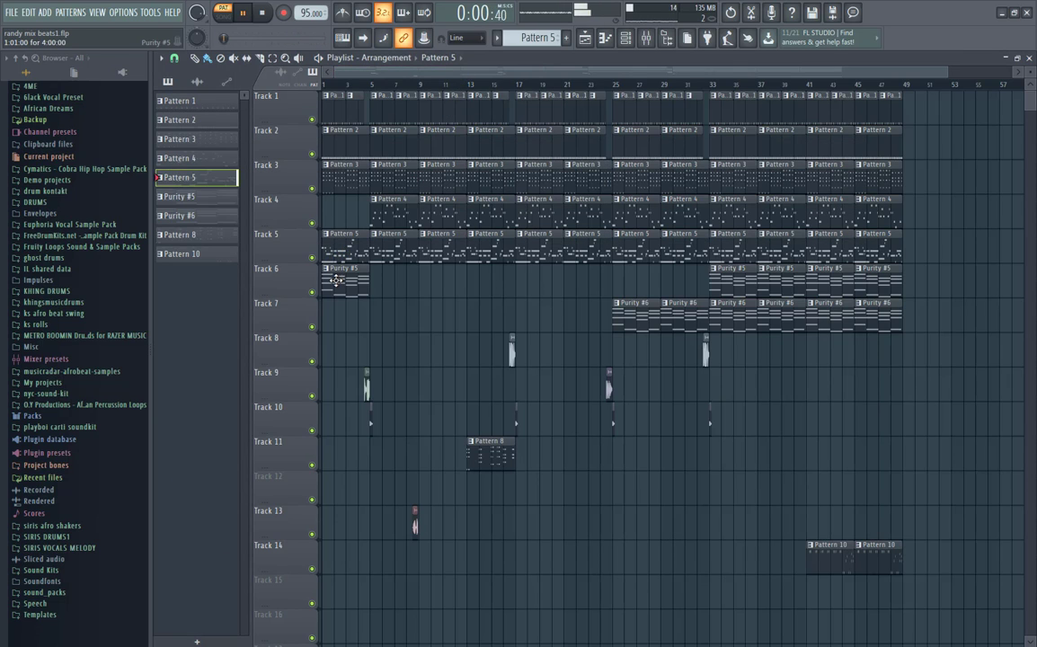
- Switch to the Purity #5 pattern and examine its chord notes in the piano roll during playback
click(626, 38)
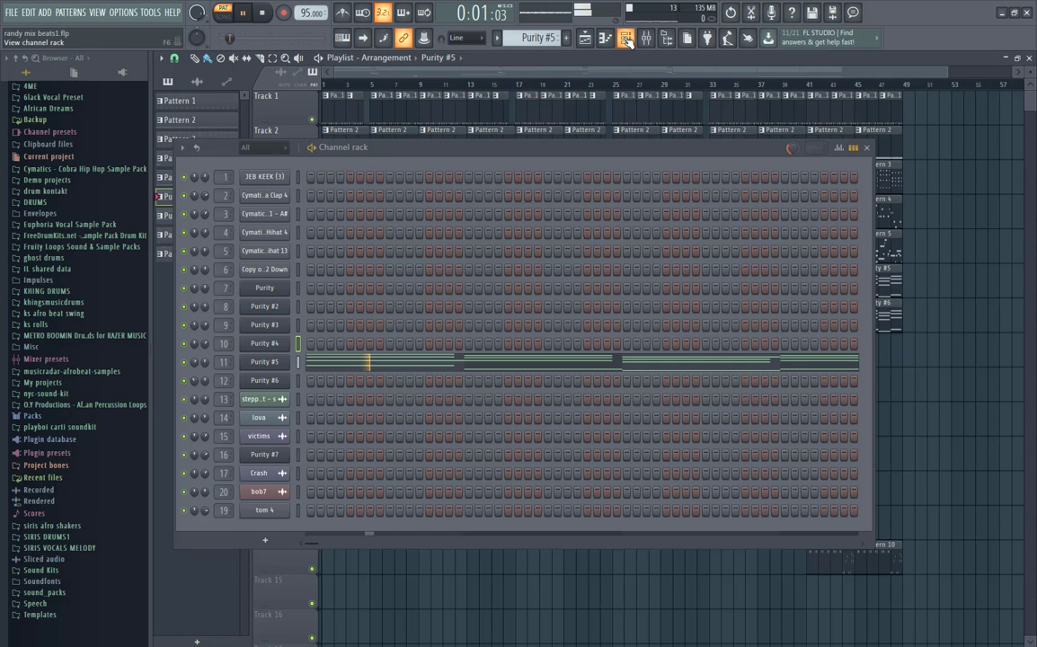
click(323, 366)
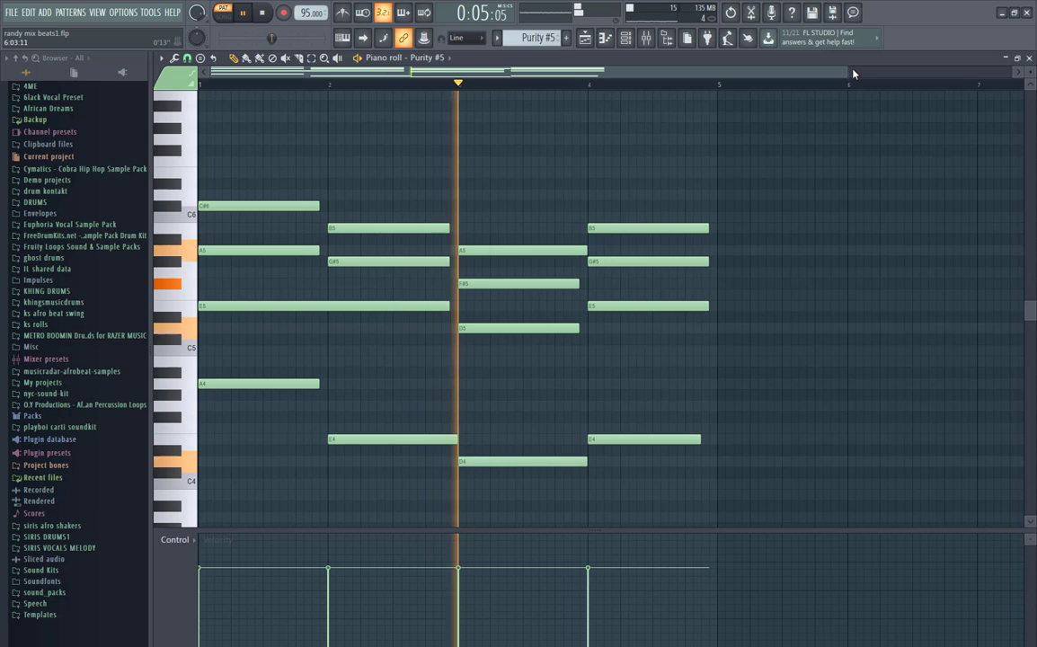
drag(847, 72, 913, 75)
mouse_move(1031, 310)
mouse_down()
mouse_move(1030, 382)
mouse_move(1030, 332)
mouse_up()
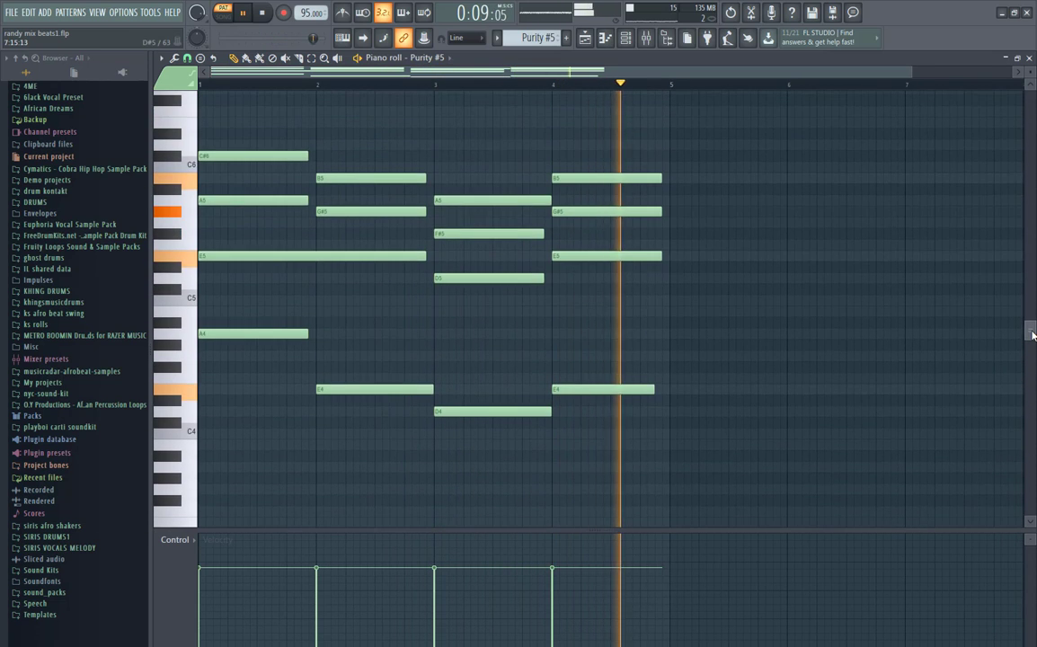
- Duplicate the lowest notes of the Purity #5 chords one octave down, then return to the playlist
drag(667, 310, 203, 424)
mouse_move(218, 335)
mouse_down()
mouse_move(289, 343)
mouse_move(213, 343)
mouse_up()
key(ctrl+Down)
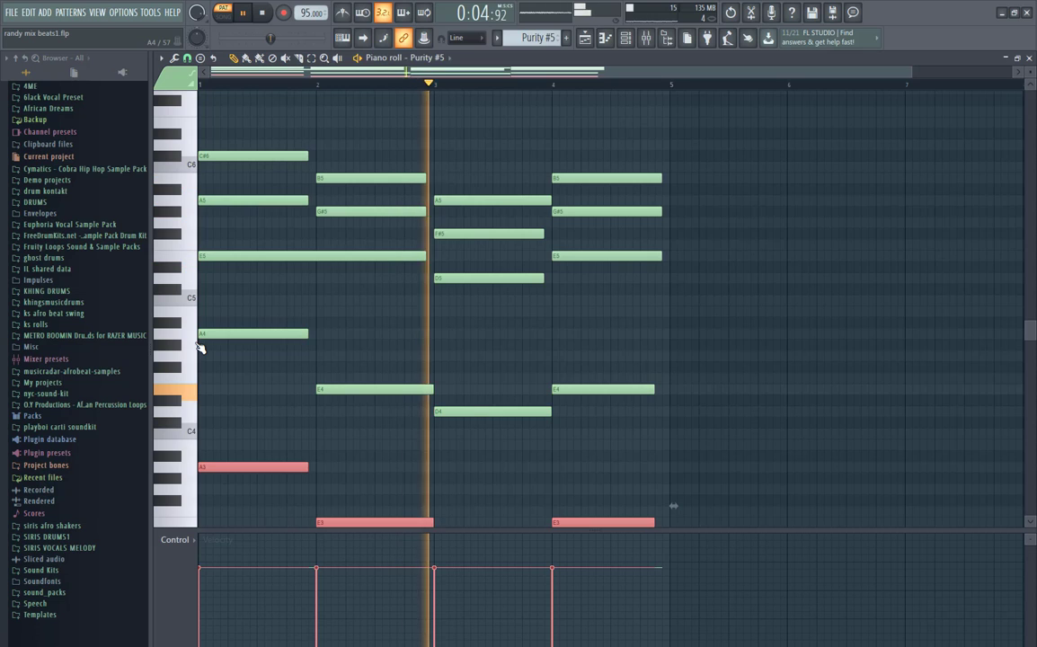
click(1030, 57)
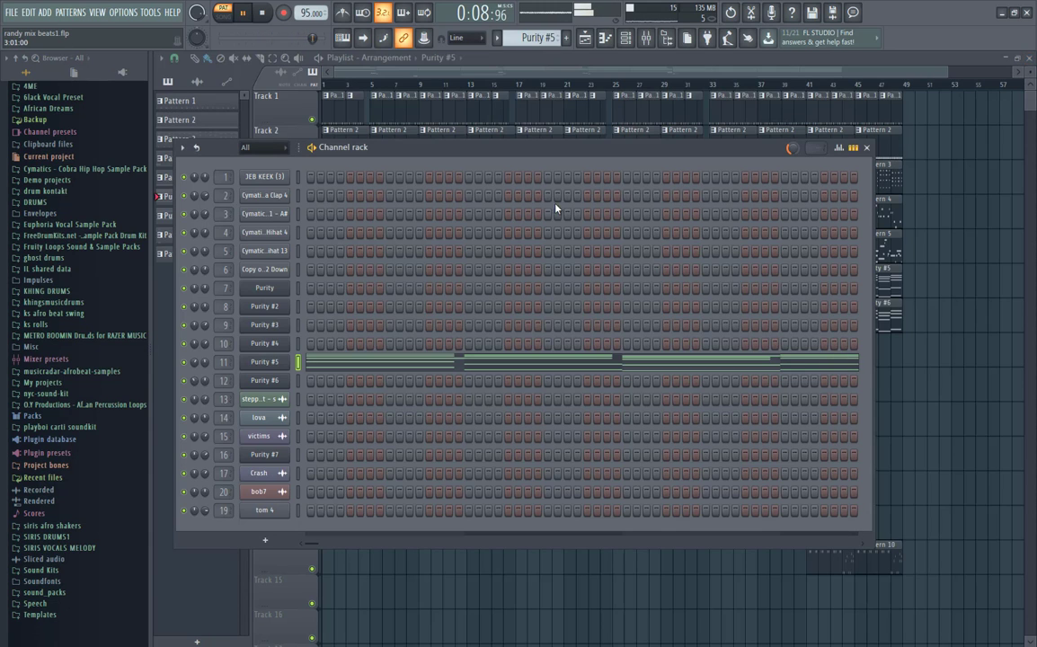
click(479, 71)
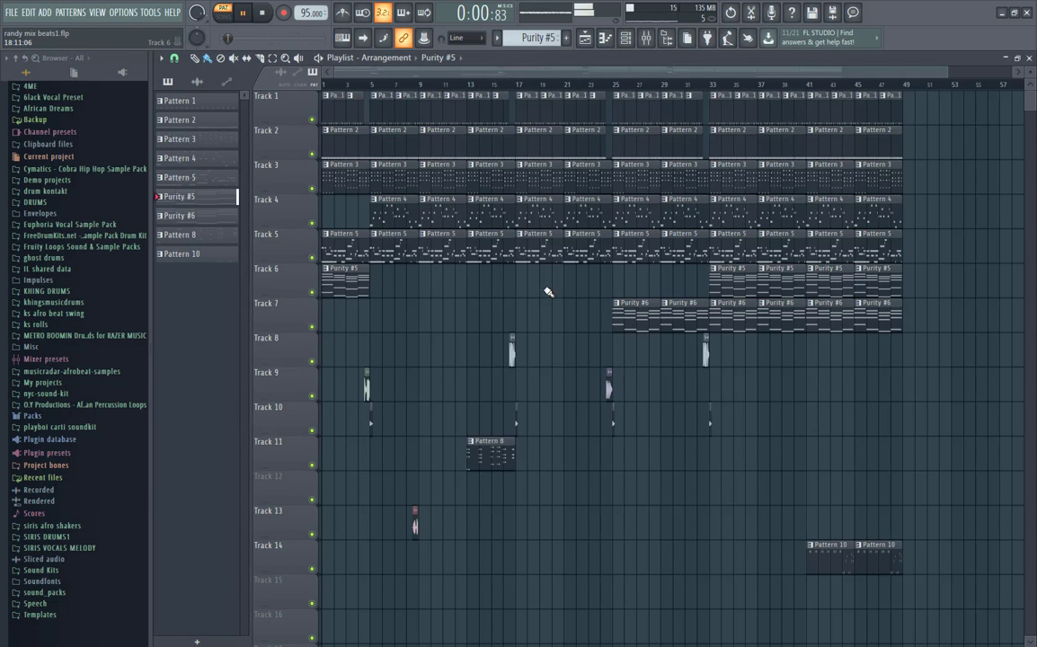
- Switch to the Purity #6 pattern and inspect the string presets used by the Purity #6 and Purity #5 channels
click(625, 38)
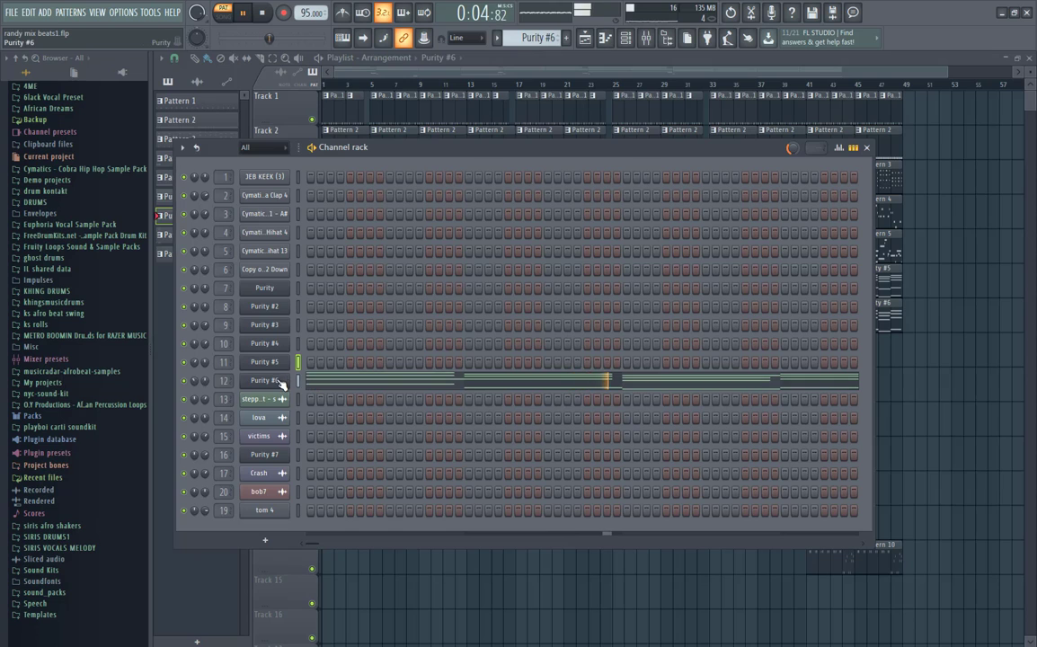
click(279, 381)
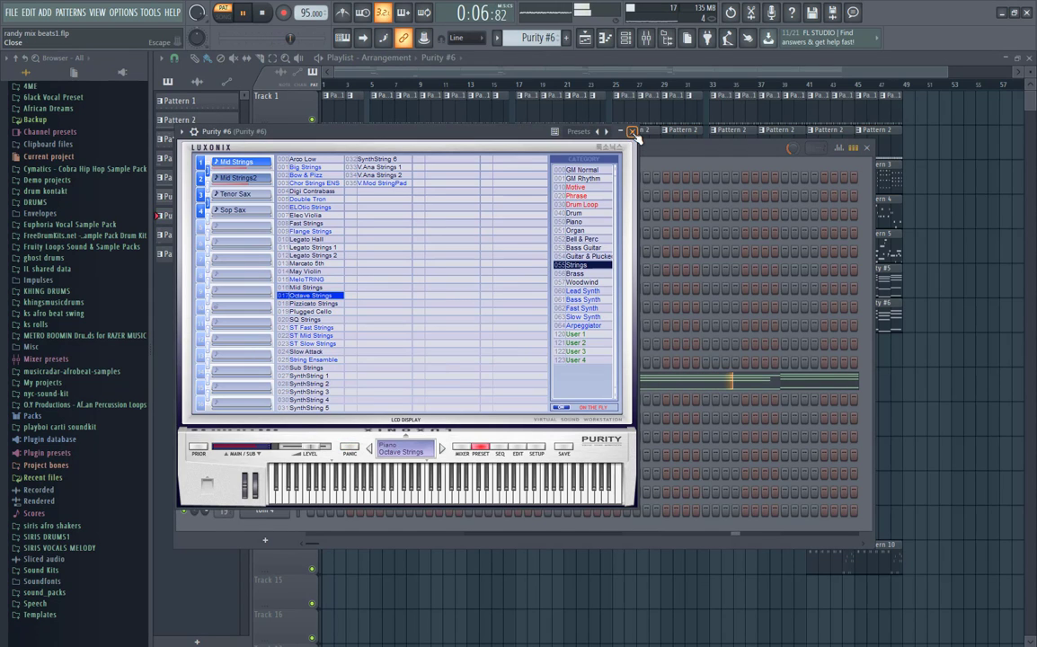
click(632, 131)
click(281, 363)
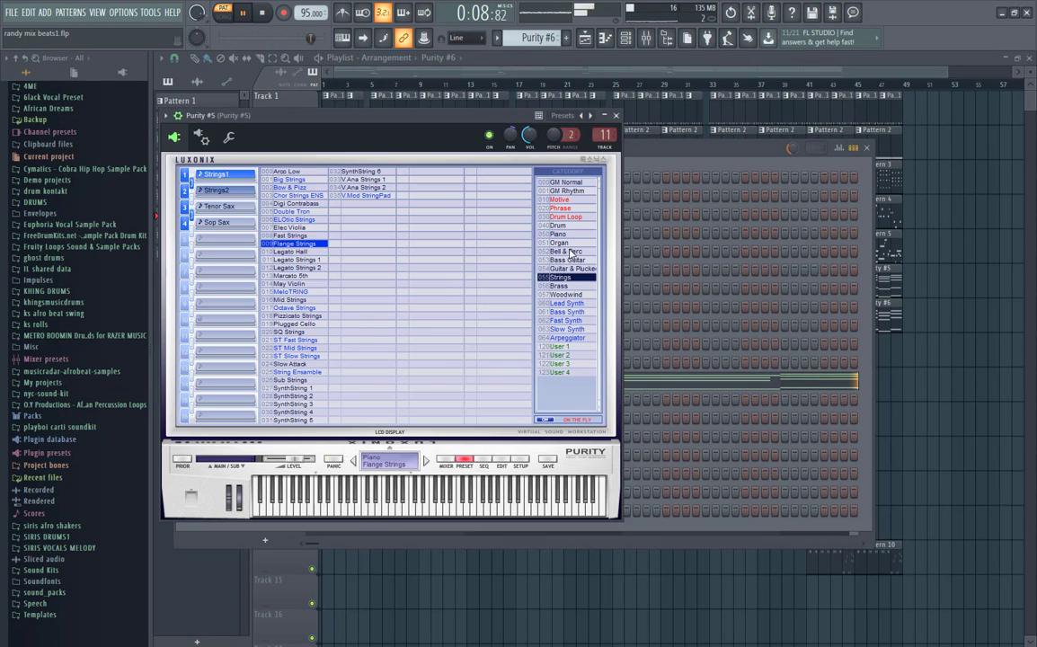
click(617, 117)
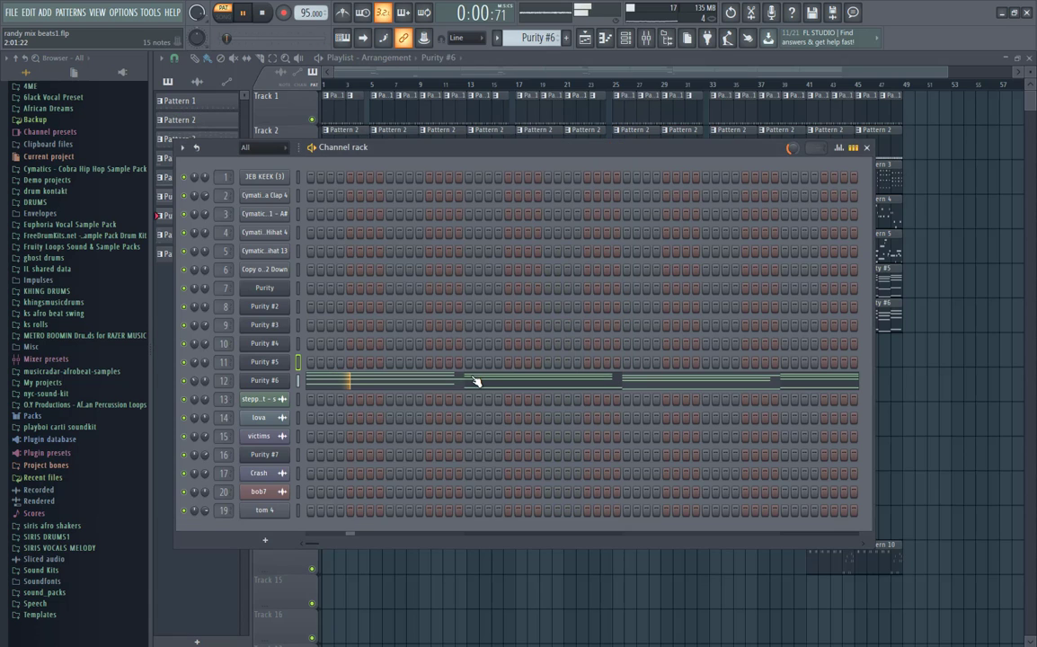
- Copy the bottom row of Purity #6 chord notes an octave lower in the piano roll, then go back to the playlist
click(467, 382)
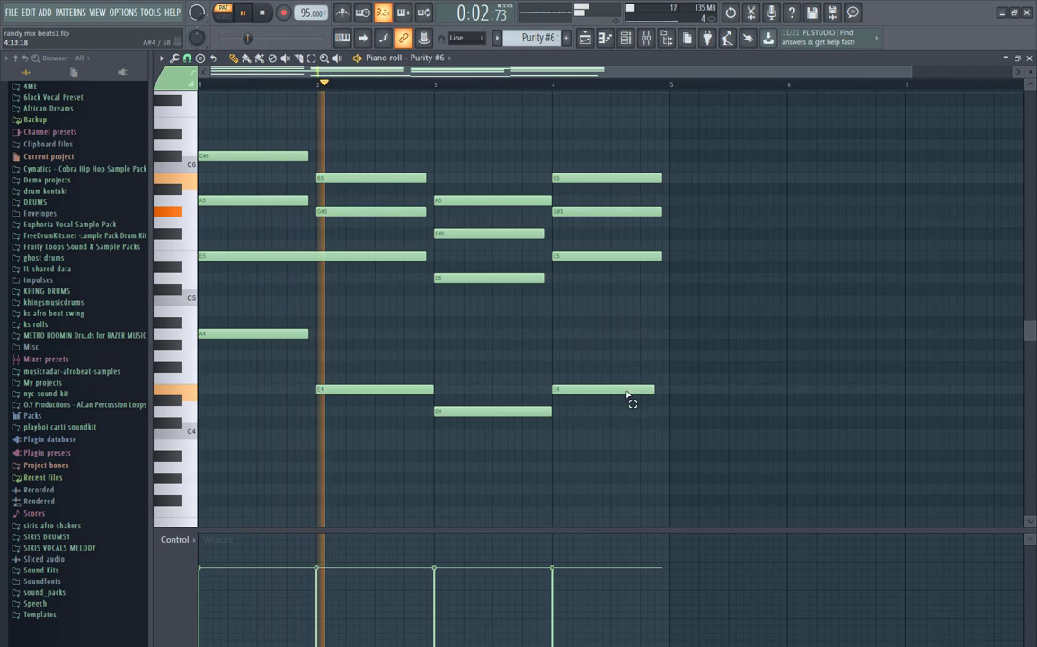
drag(640, 363, 156, 455)
drag(625, 317, 134, 423)
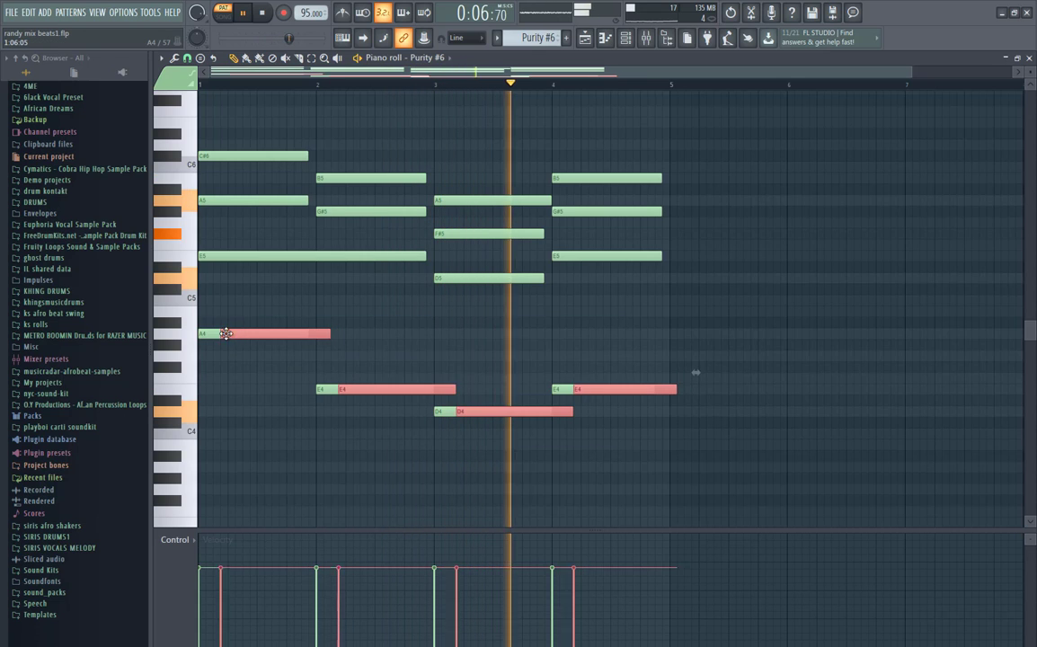
key(ctrl+Down)
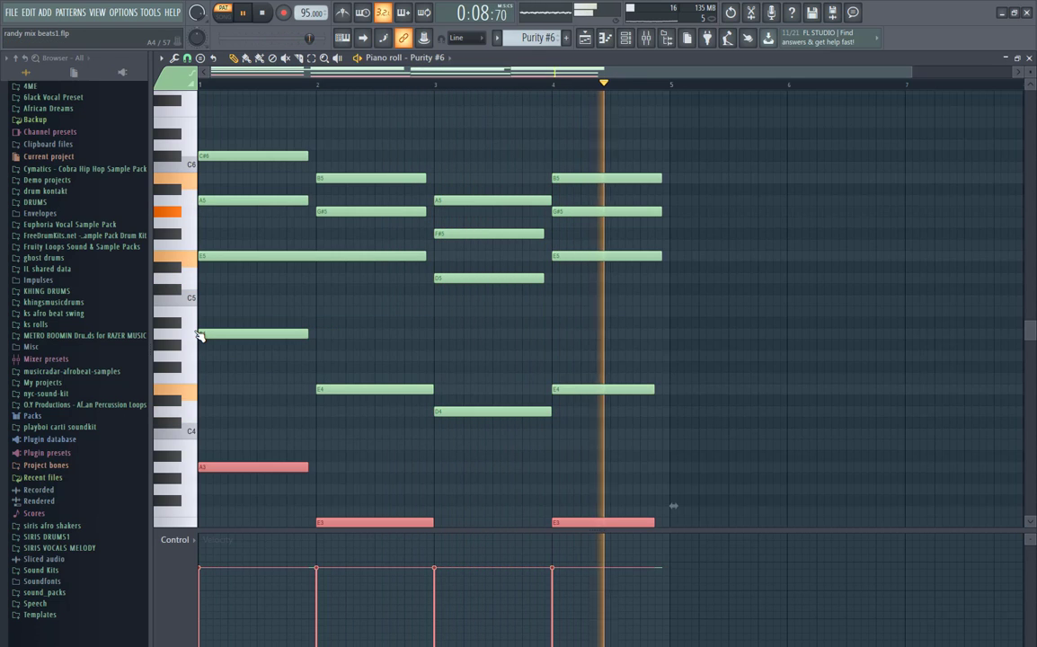
click(1029, 57)
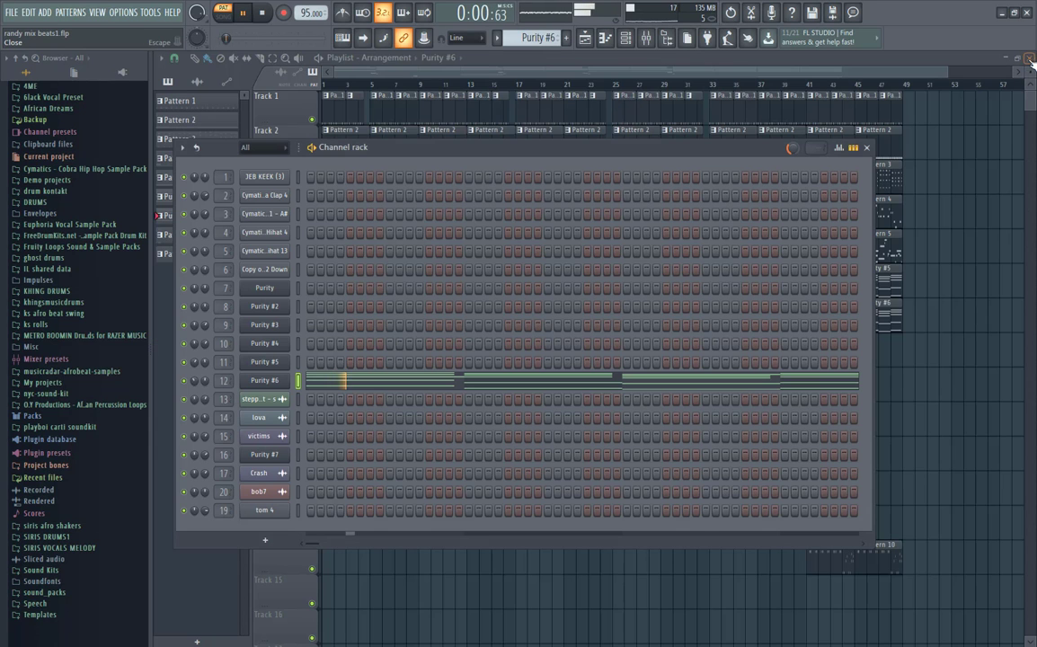
click(485, 73)
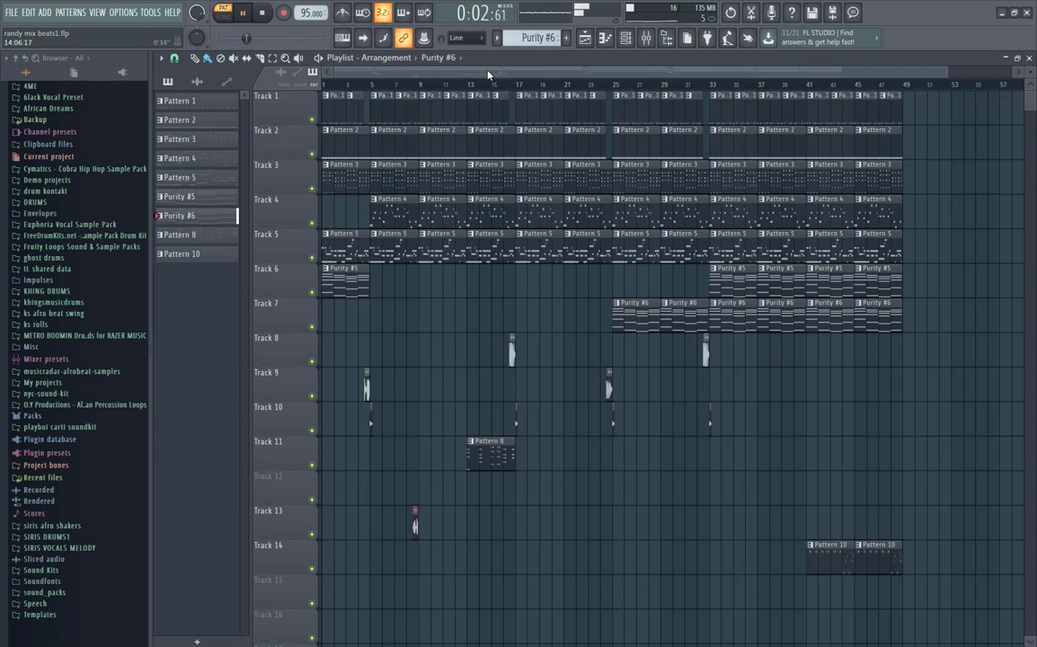
- Stop playback and inspect the sample settings of the first audio clips on Track 9 and Track 10
double_click(366, 386)
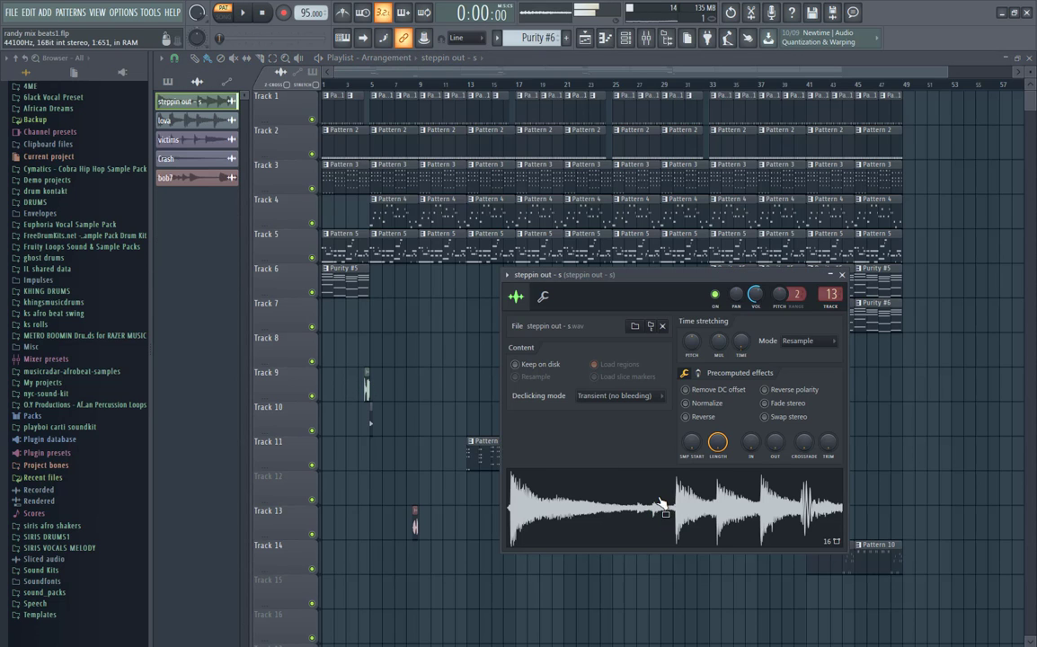
click(842, 275)
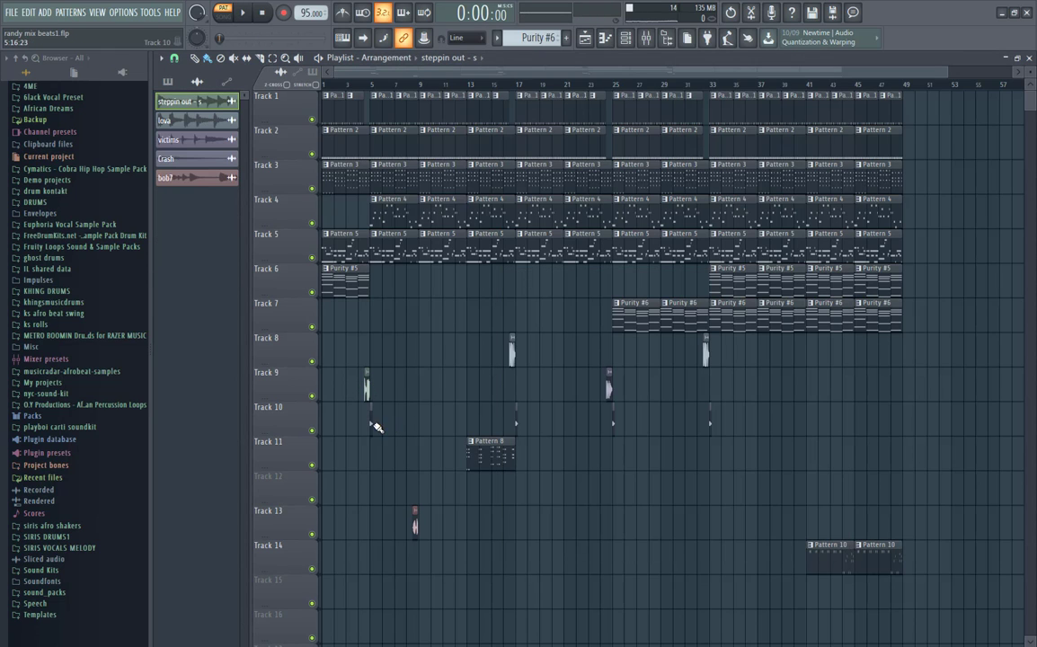
double_click(370, 425)
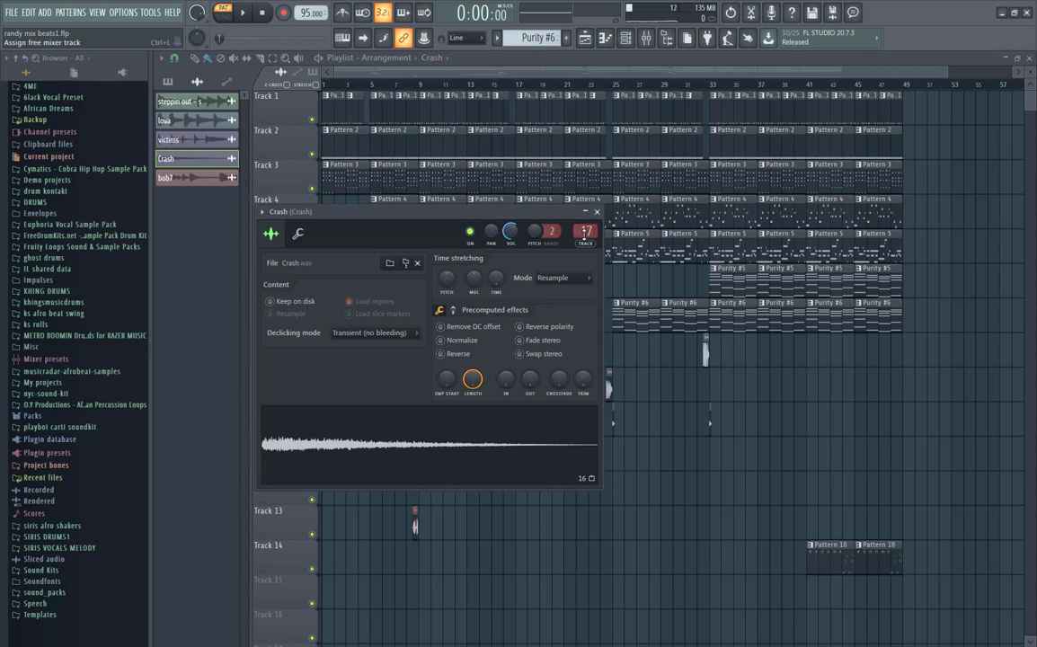
click(597, 212)
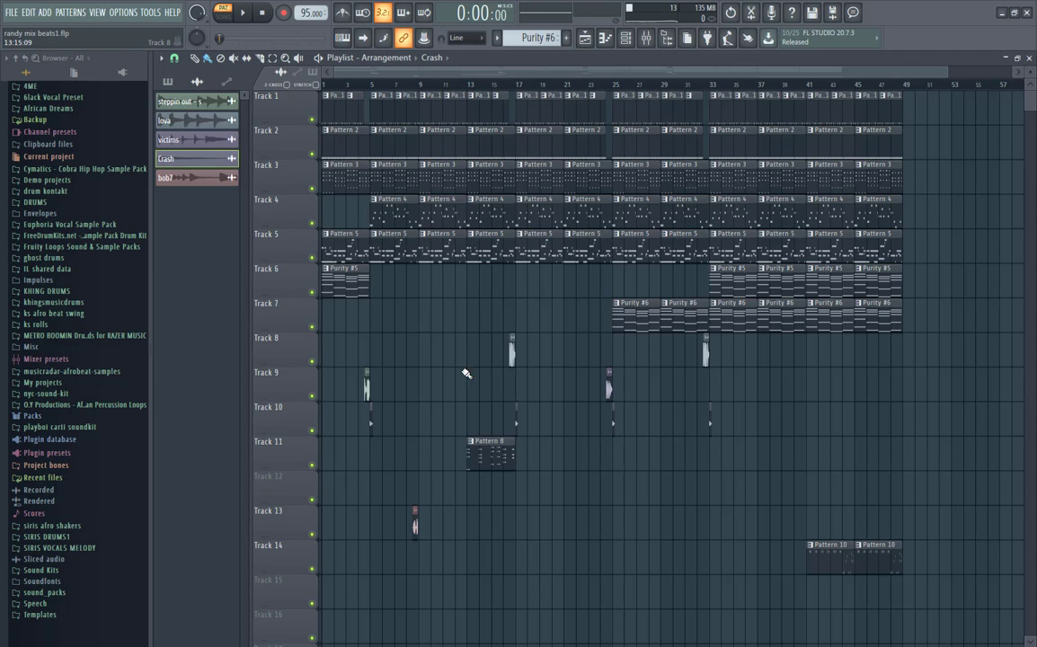
- Open Pattern 8 from Track 11 and examine the Purity #7 notes in the piano roll while it plays
double_click(486, 454)
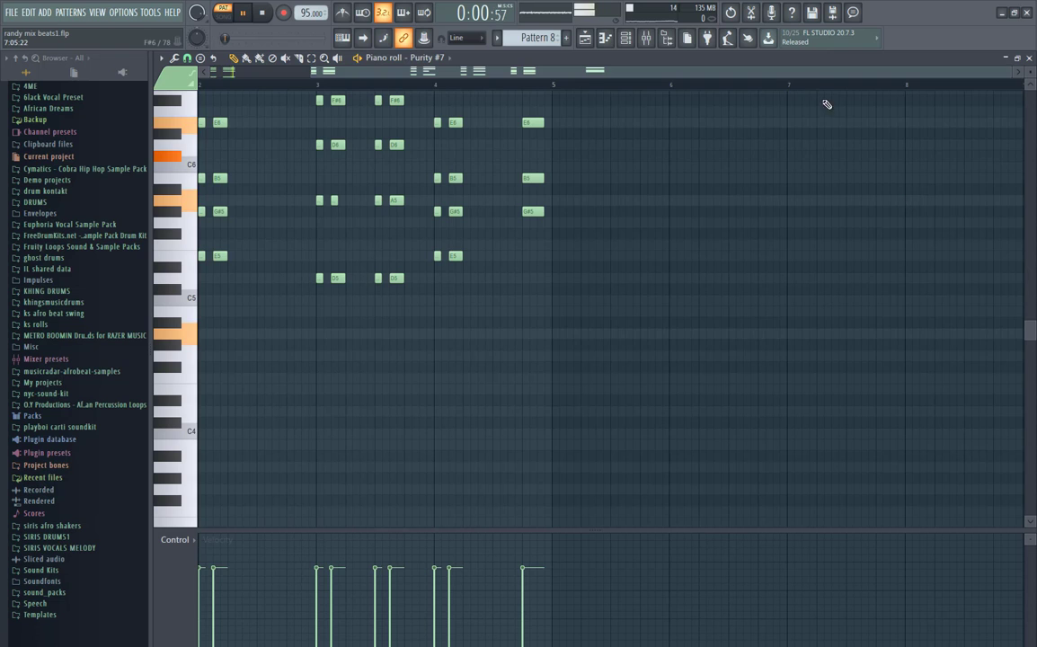
drag(808, 74, 657, 79)
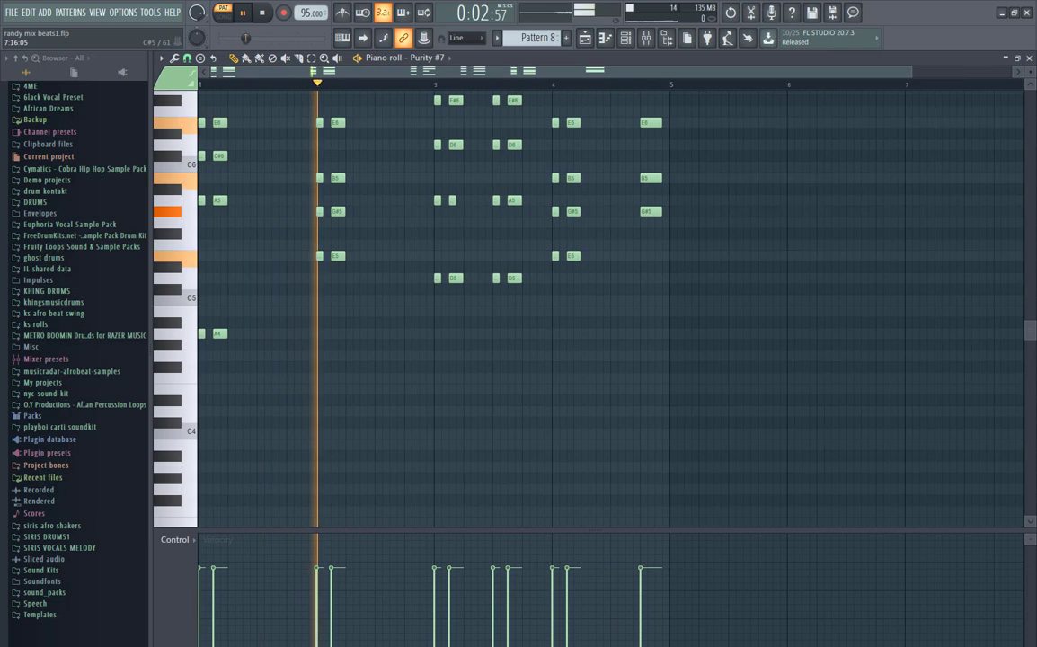
drag(1029, 336, 1029, 269)
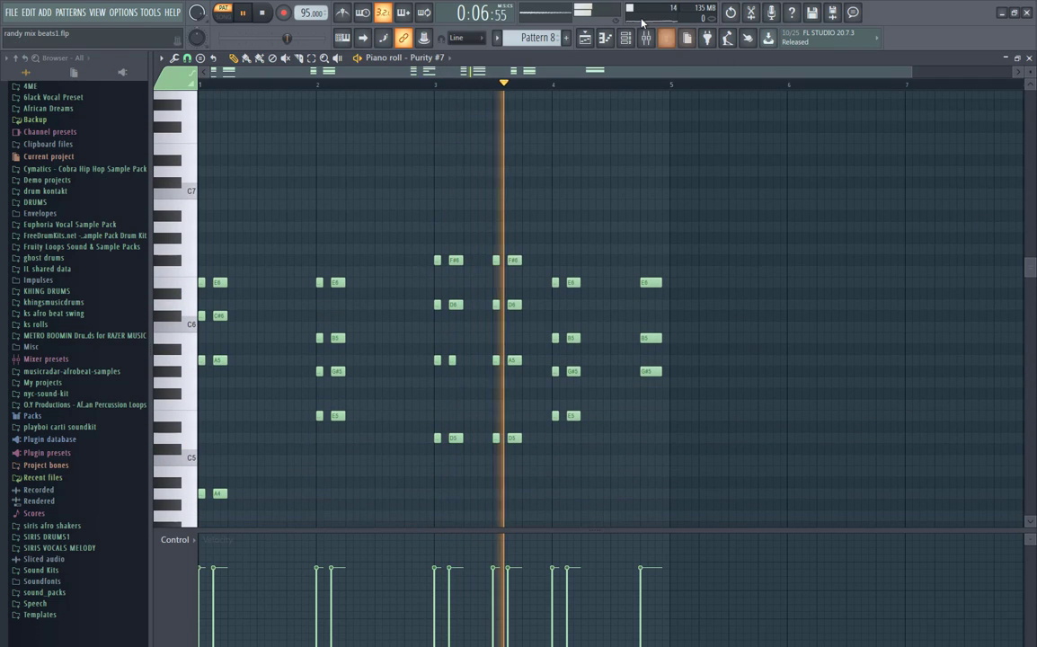
- Inspect the brass preset used by the Purity #7 channel, then return to the playlist
key(F6)
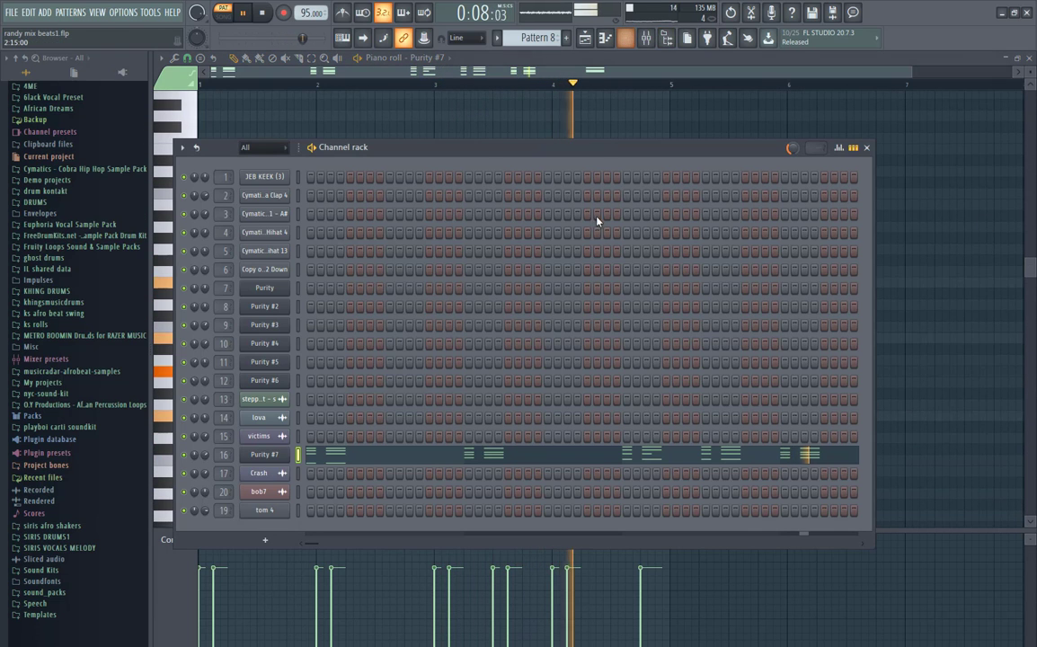
click(283, 454)
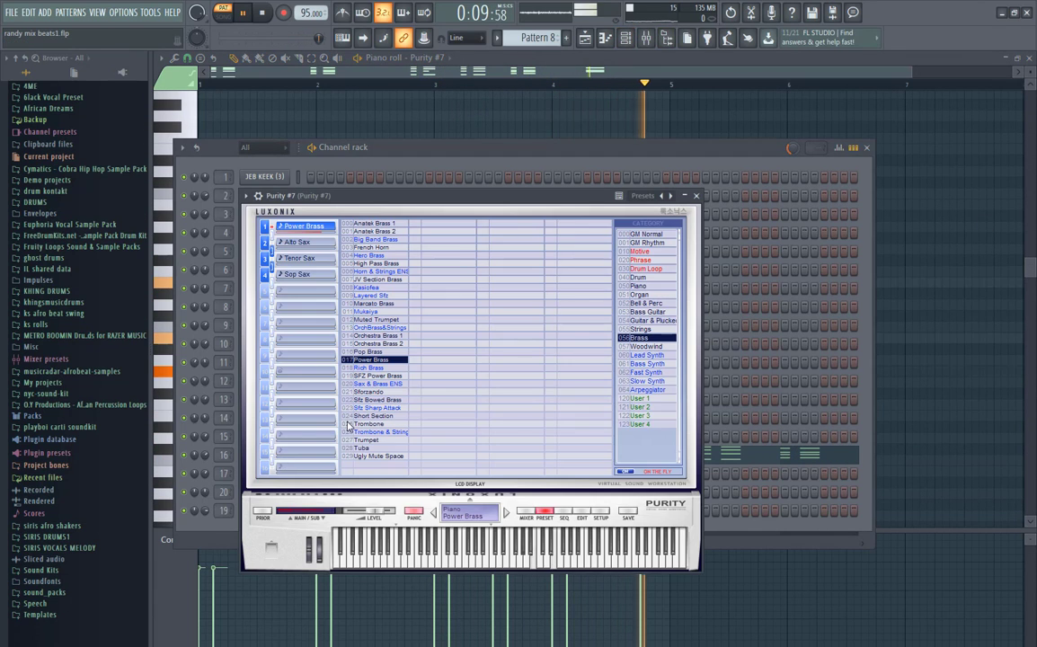
click(696, 196)
click(867, 149)
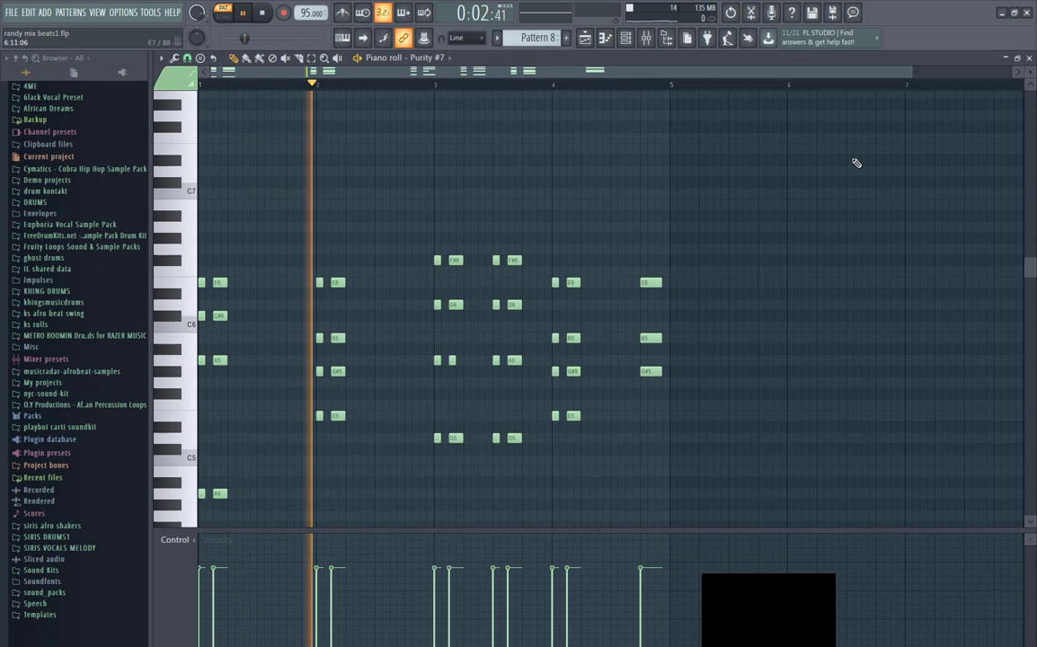
click(630, 39)
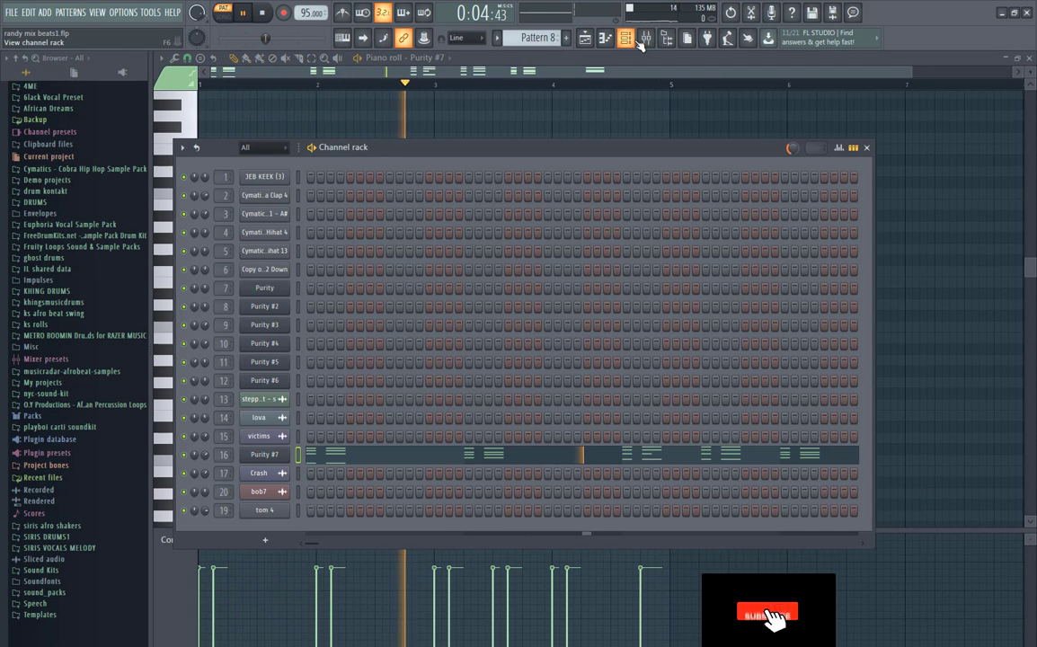
click(585, 38)
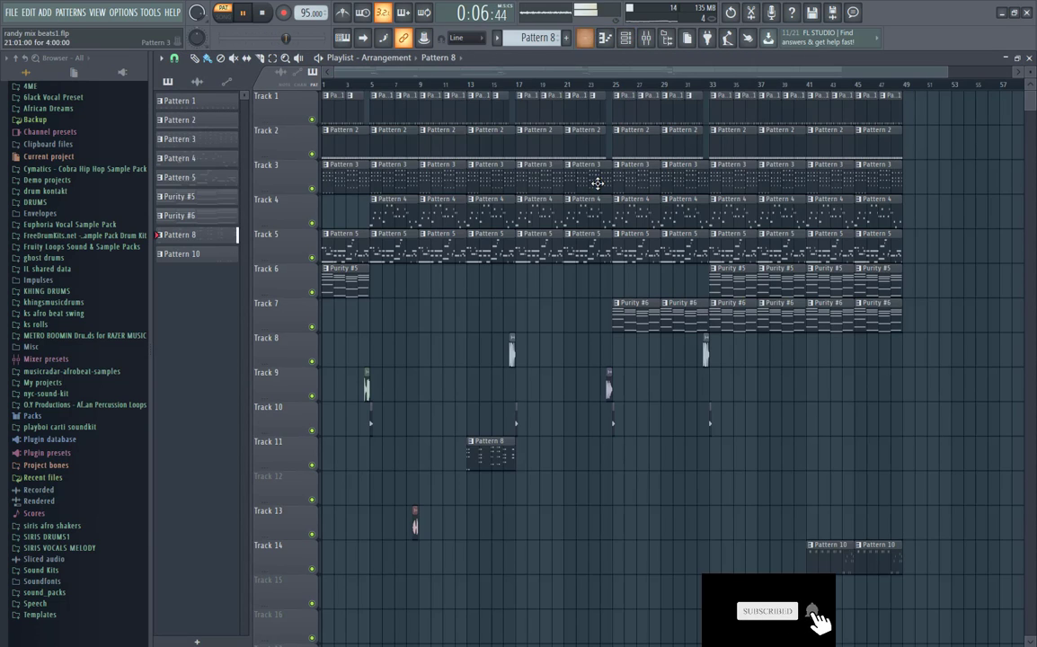
- Stop playback and inspect the sample settings of the lova, bob7 and victims clips on Tracks 8, 13 and 9
key(space)
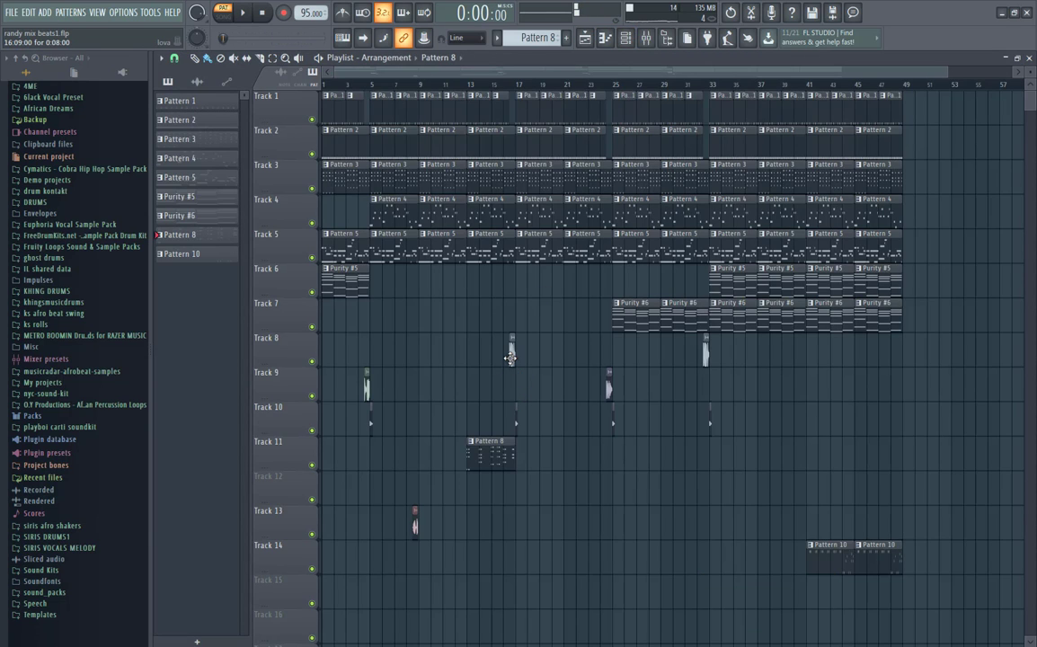
double_click(512, 357)
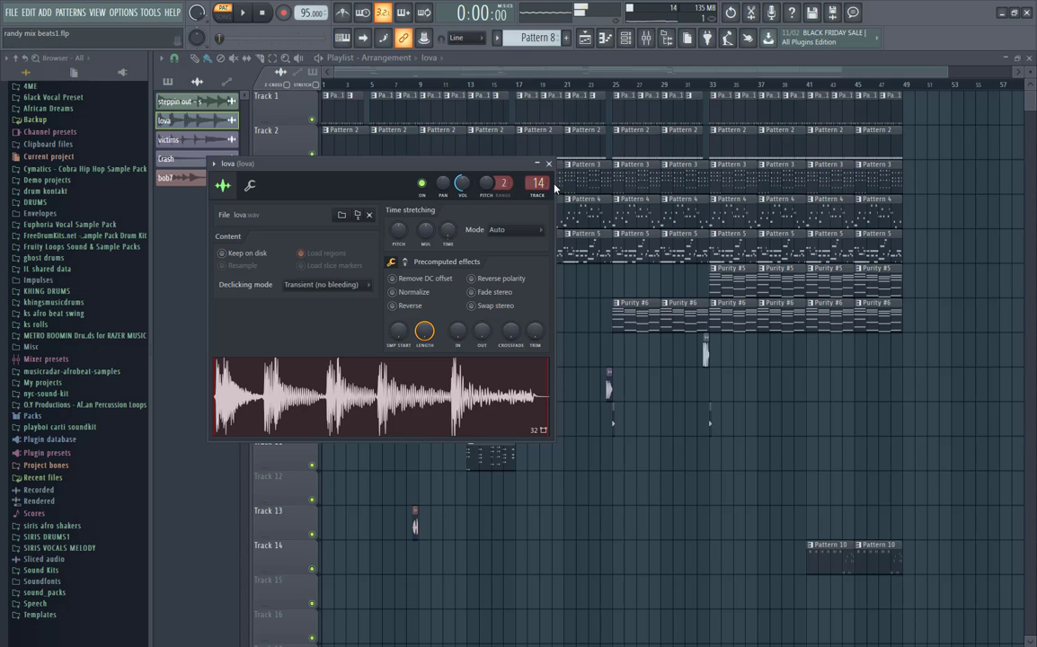
click(549, 165)
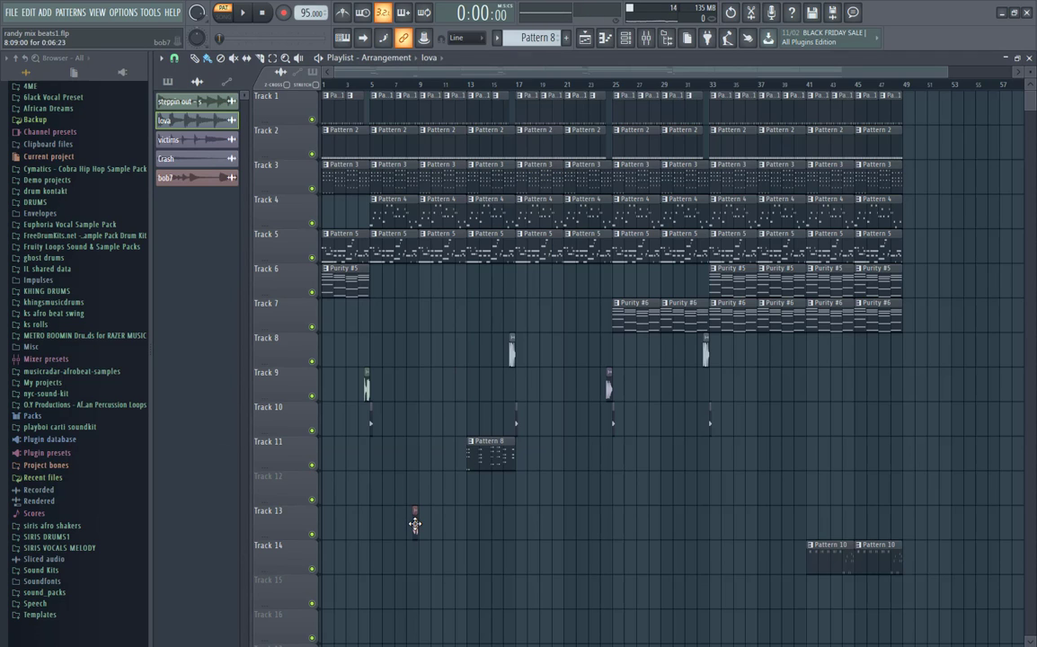
double_click(415, 524)
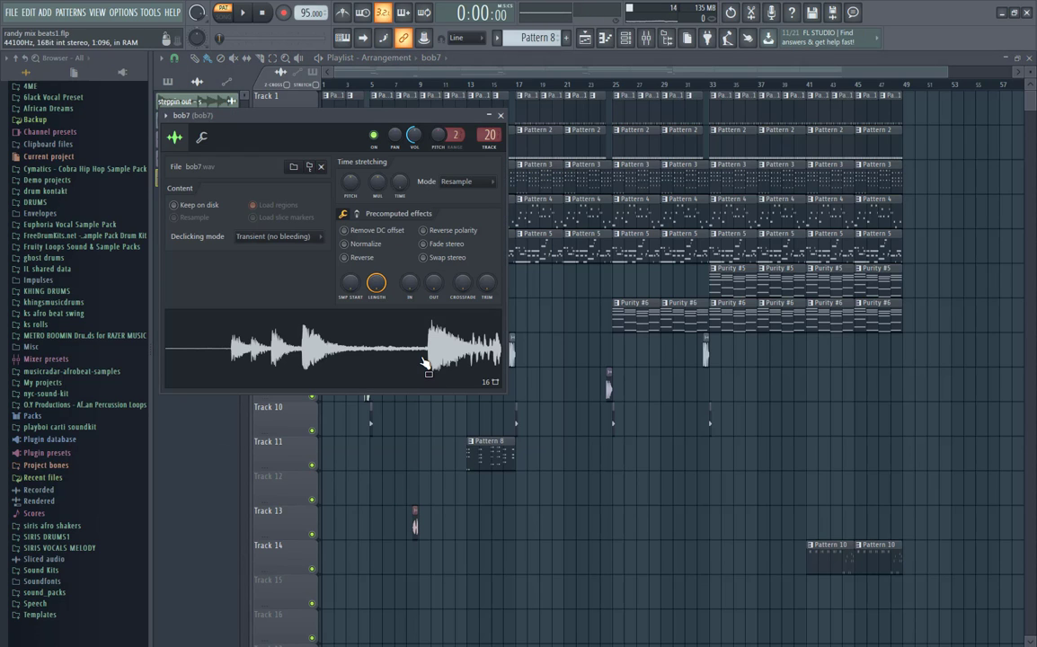
click(501, 117)
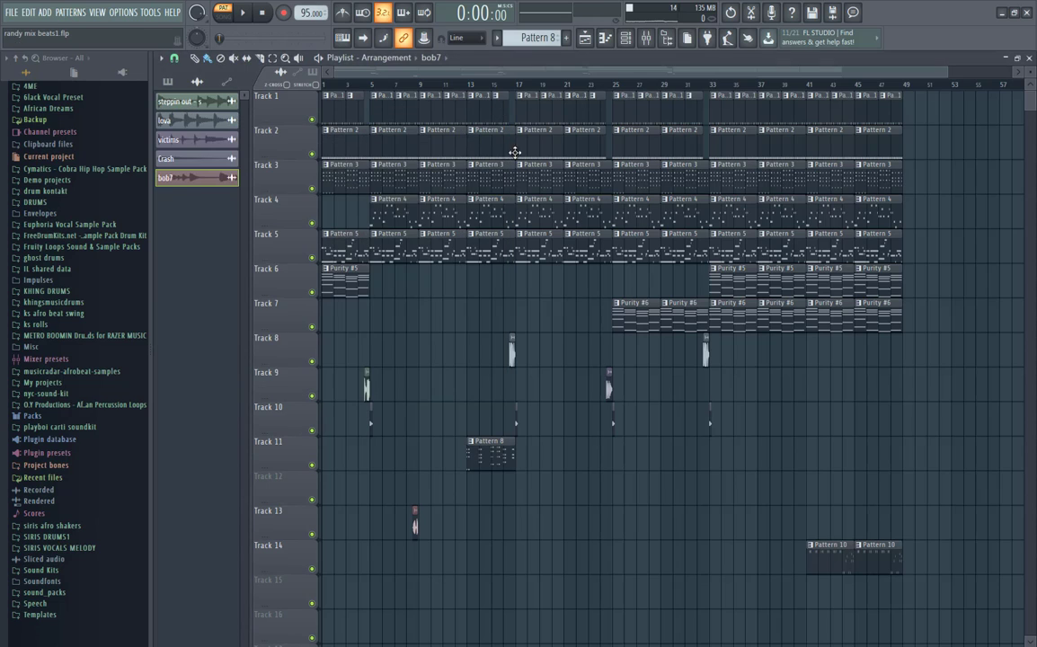
double_click(608, 390)
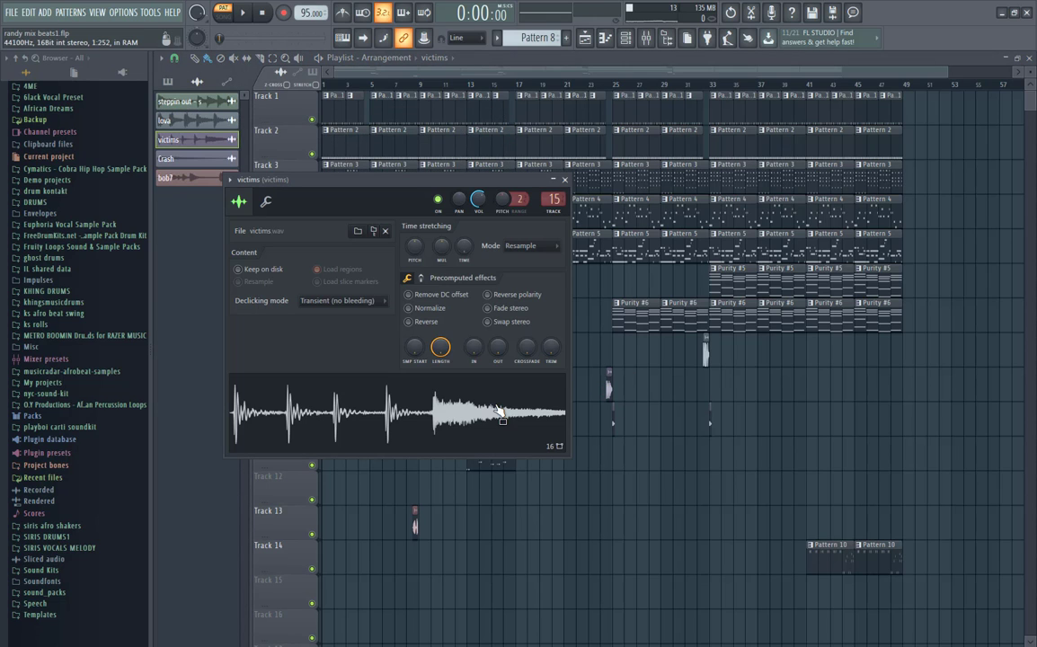
click(564, 180)
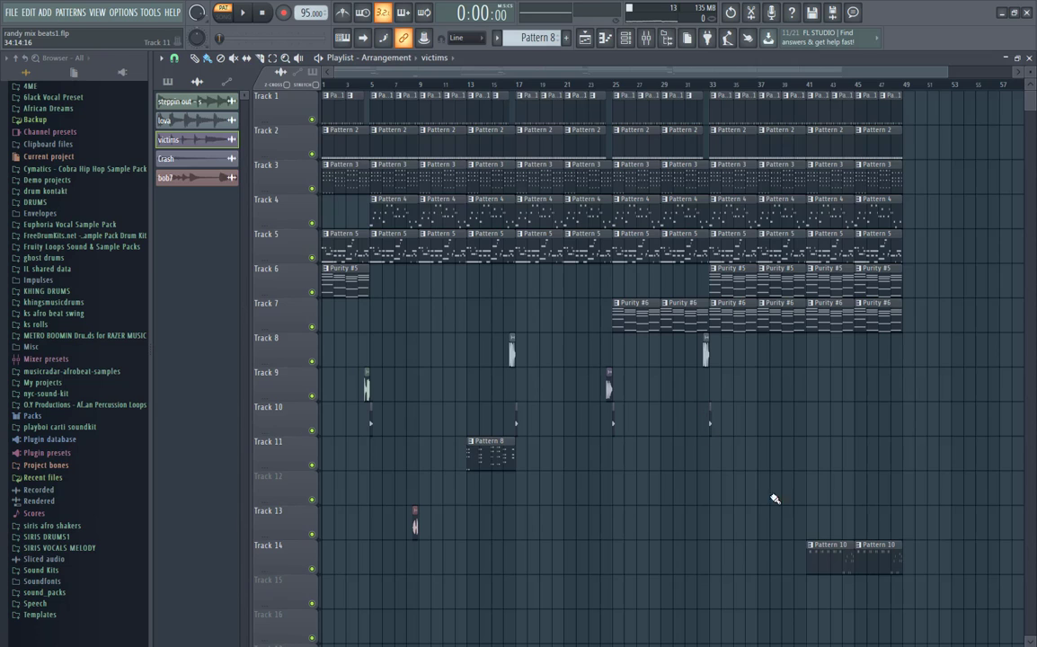
- Open Pattern 10 from Track 14 in the piano roll, save the project and play the tom 4 notes
double_click(817, 558)
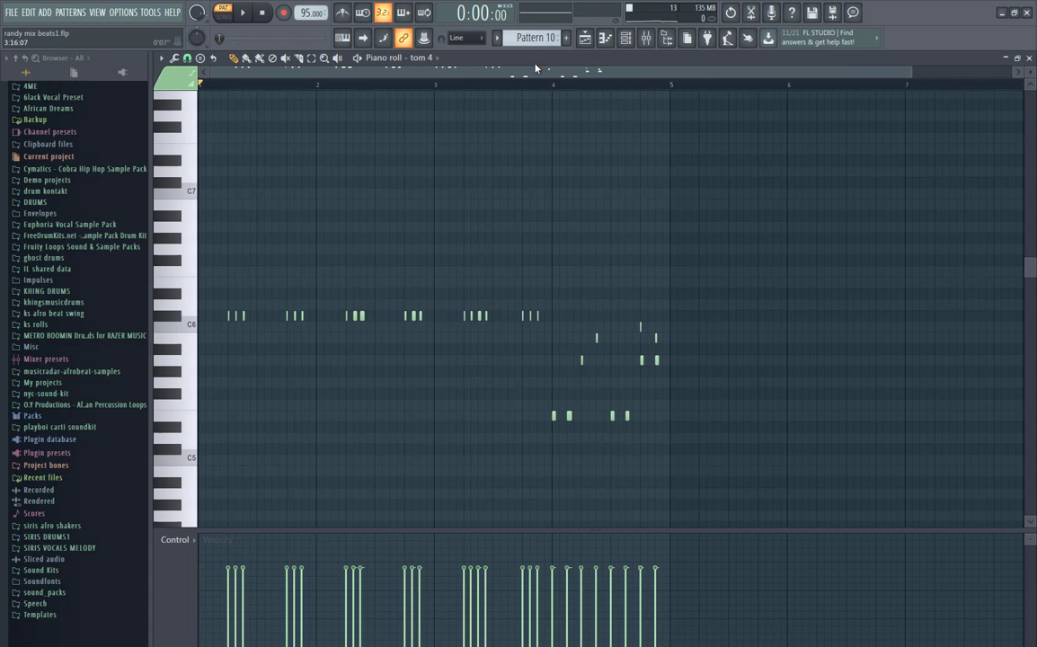
key(ctrl+s)
key(space)
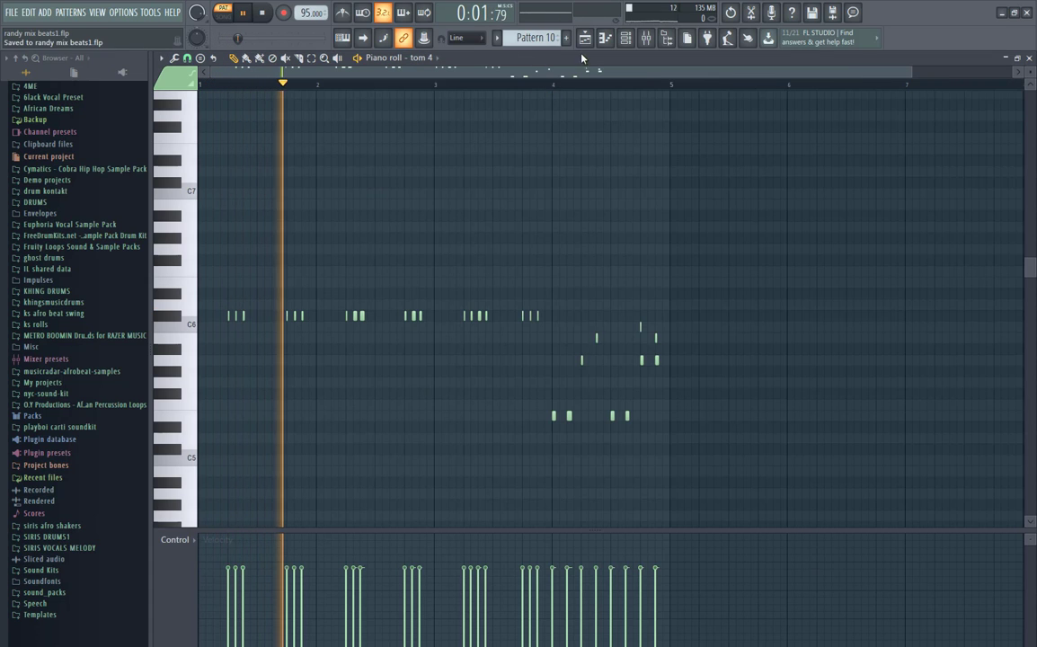
- Add Fruity Delay 2 to the first effect slot of the tom 4 mixer track
click(646, 38)
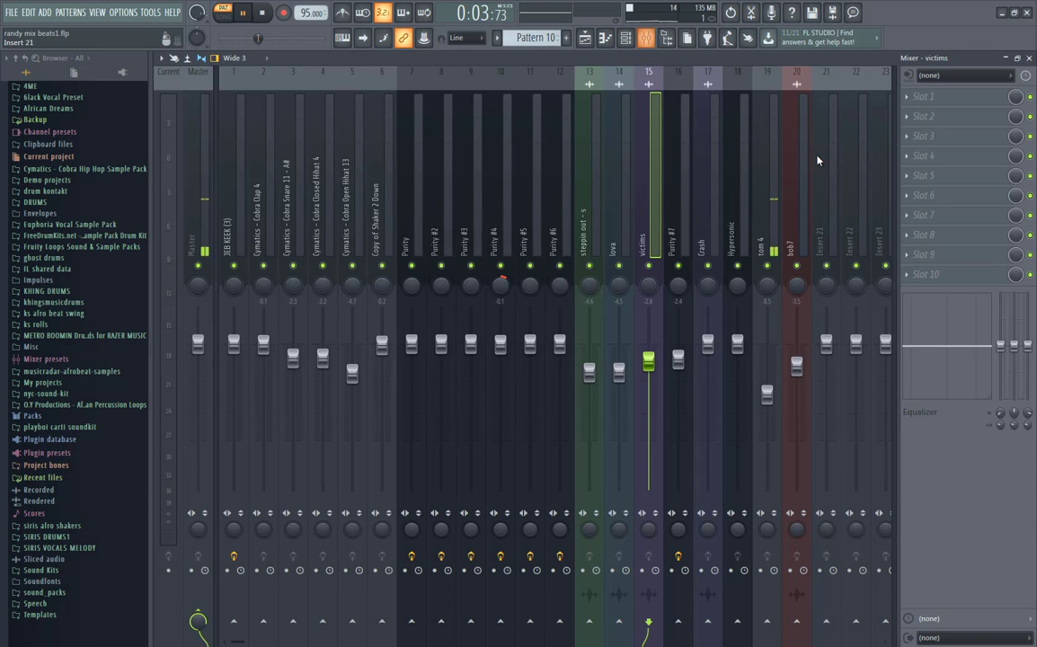
click(774, 193)
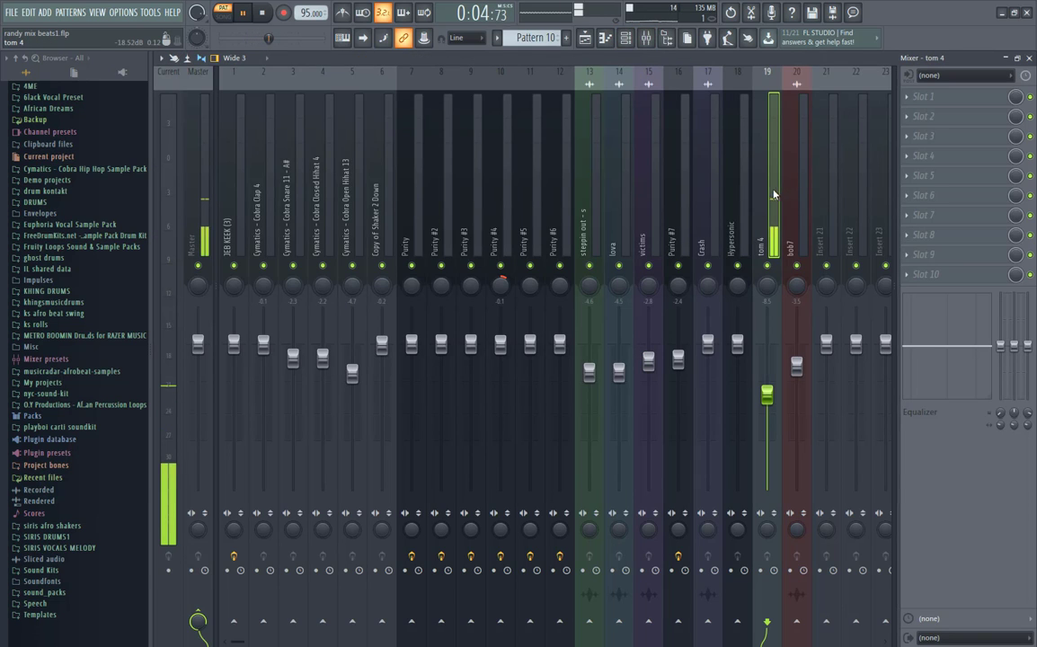
click(929, 99)
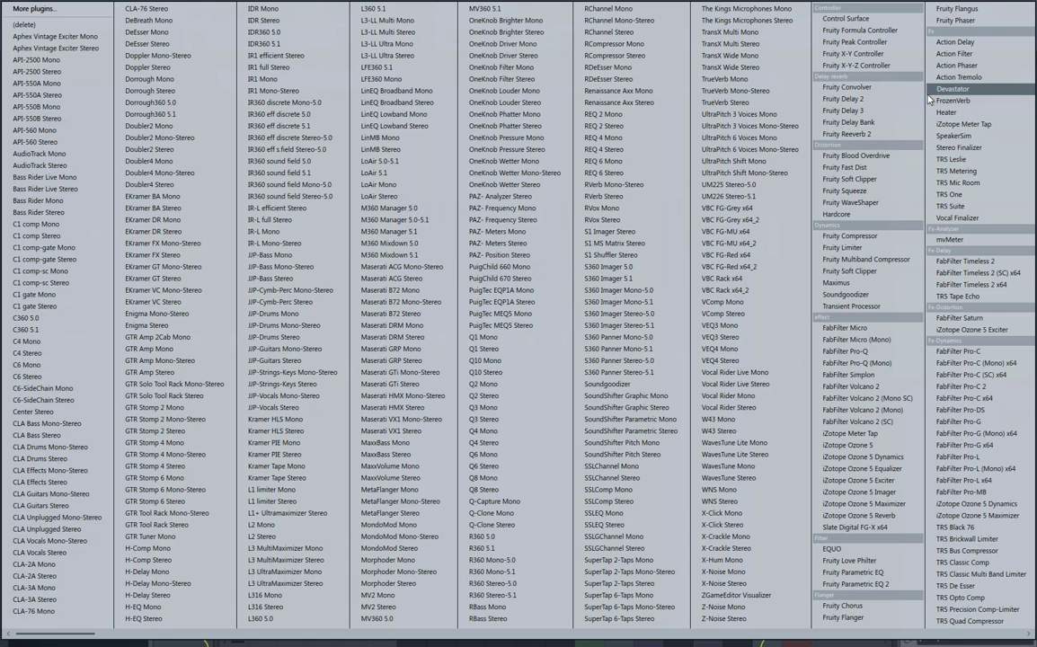
click(845, 99)
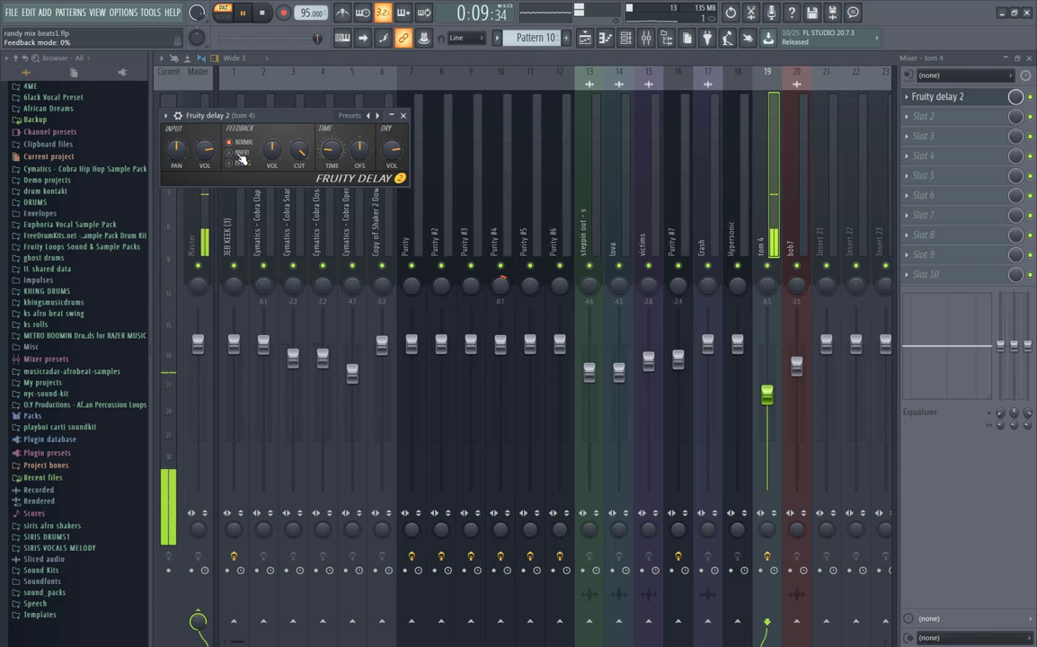
- Set the tom 4 delay's input volume to 34% and its time to 4 steps, then close the plugin window
right_click(204, 155)
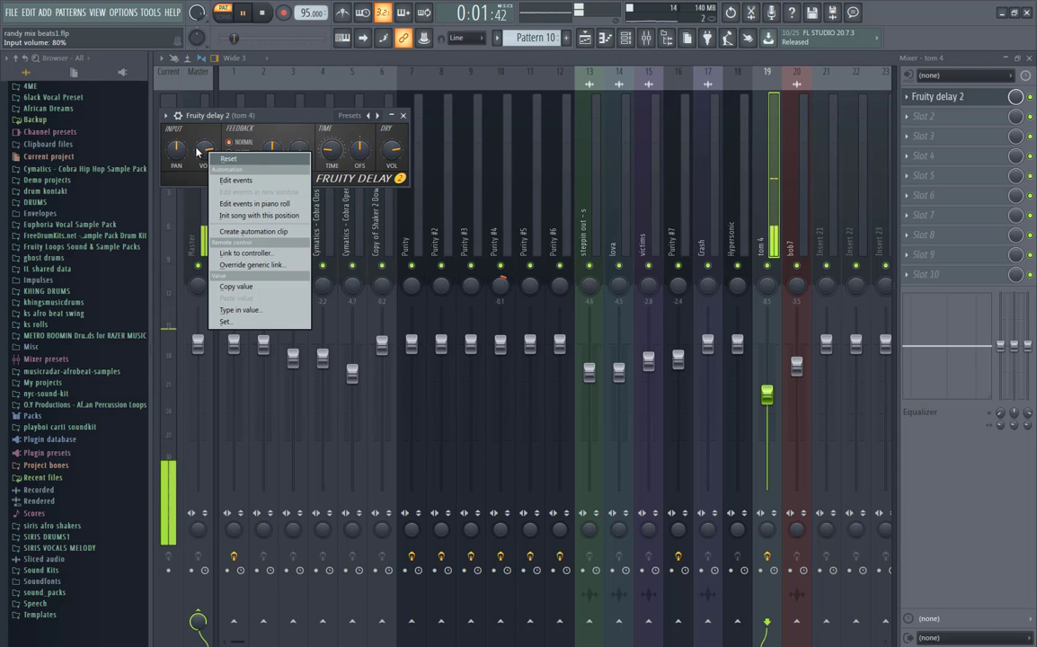
click(199, 165)
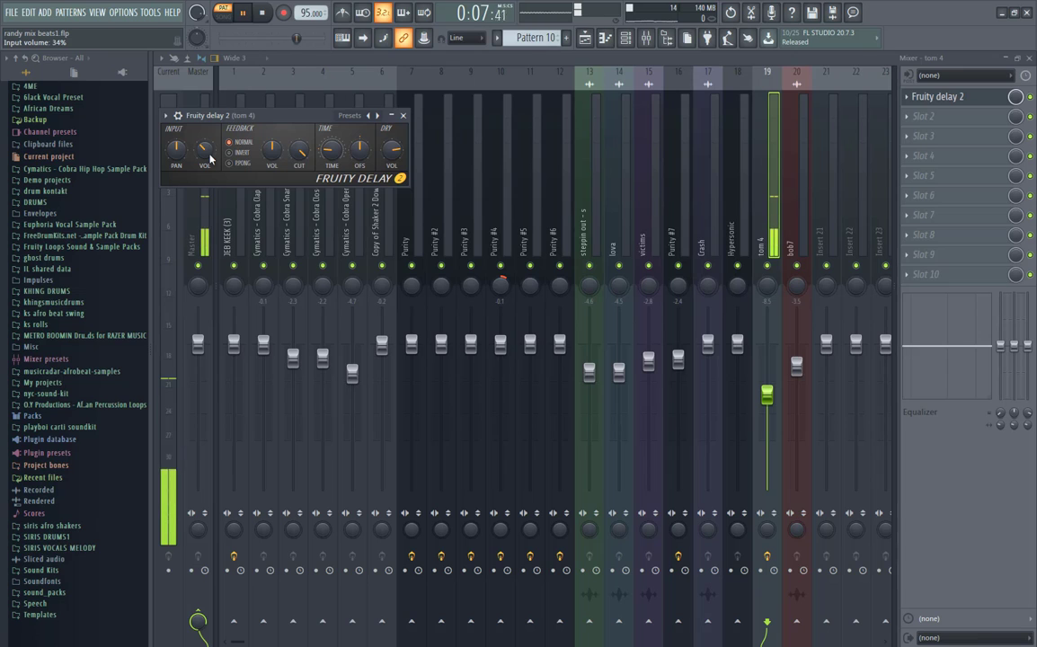
right_click(332, 153)
mouse_move(350, 174)
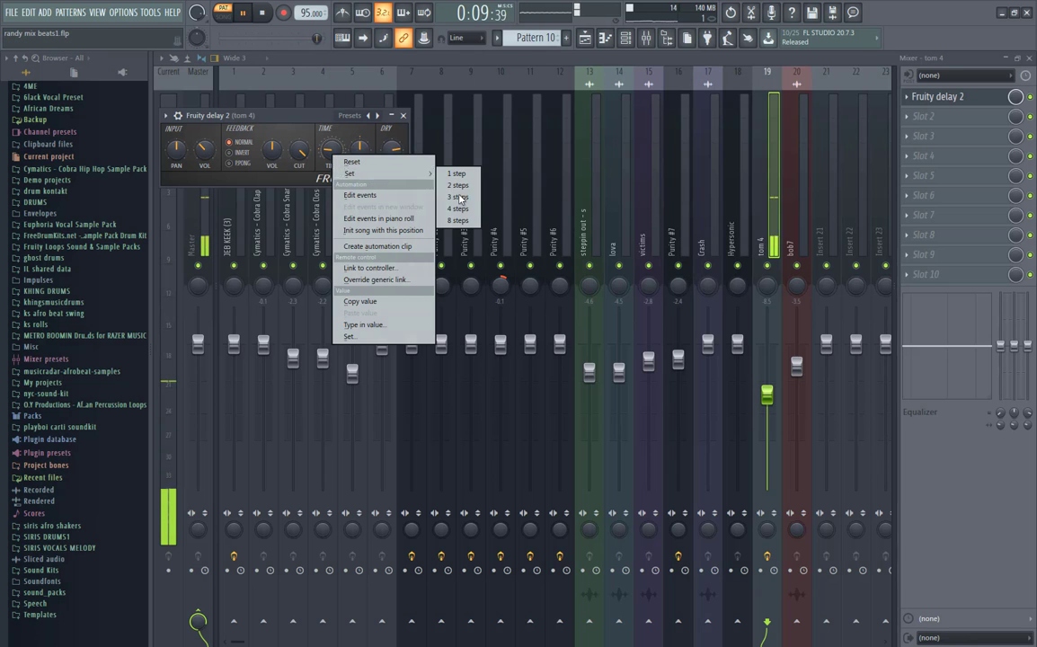
click(467, 210)
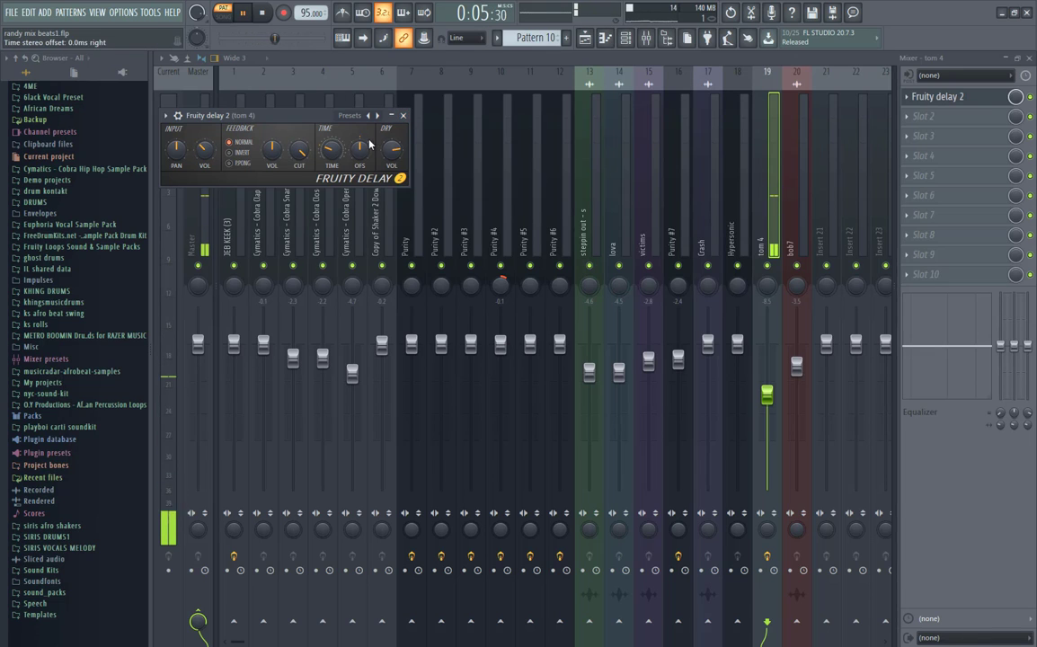
click(402, 115)
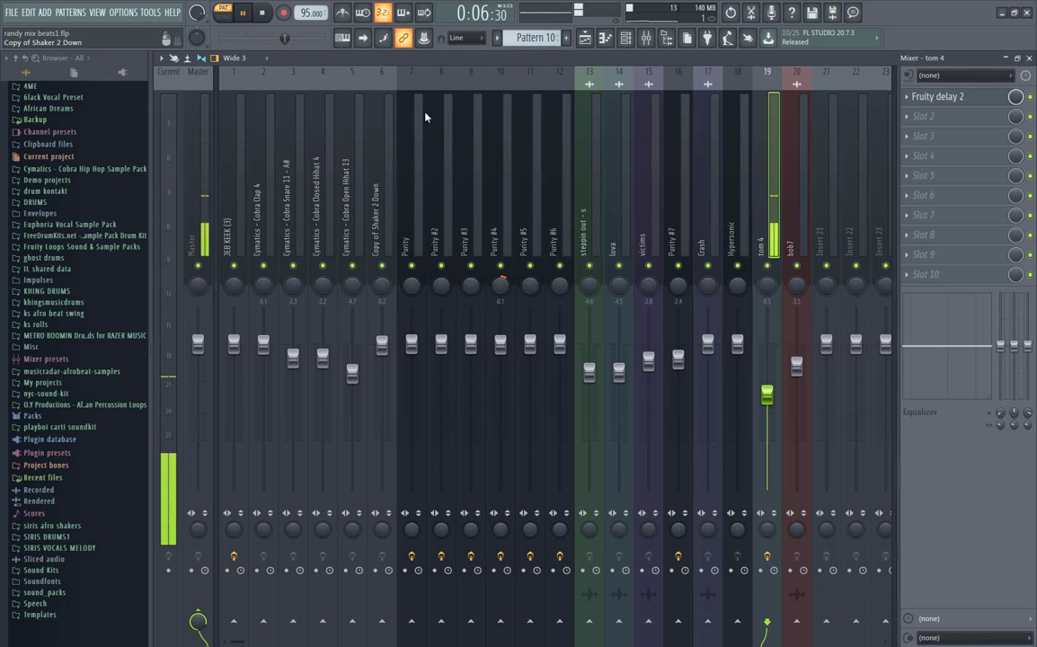
- Return to the playlist and play the full arrangement from the start in song mode
click(1029, 59)
click(1029, 58)
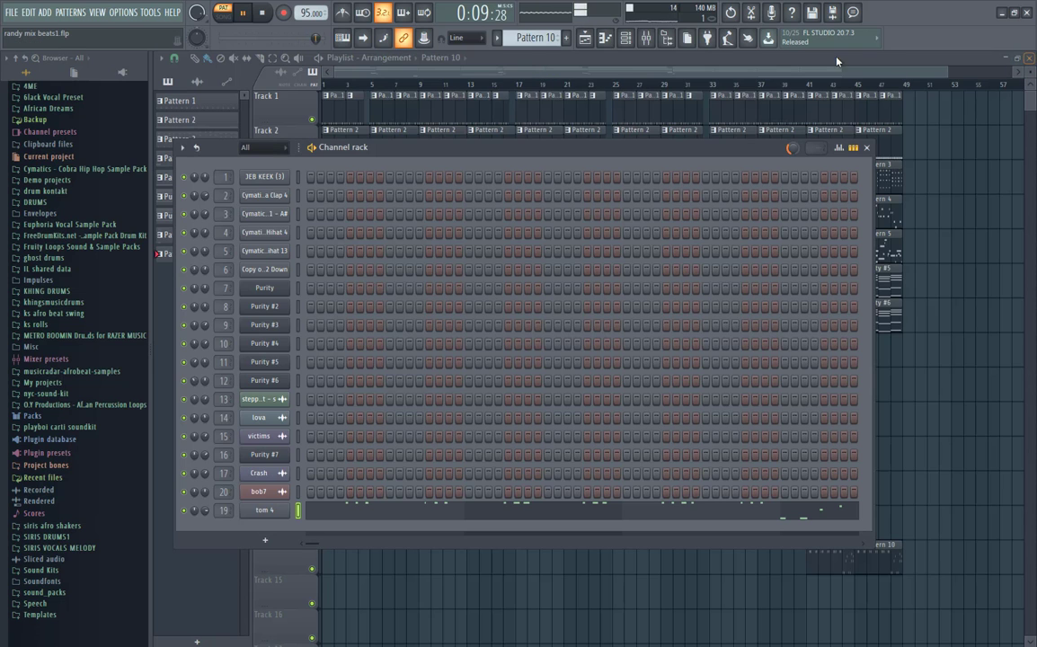
click(750, 76)
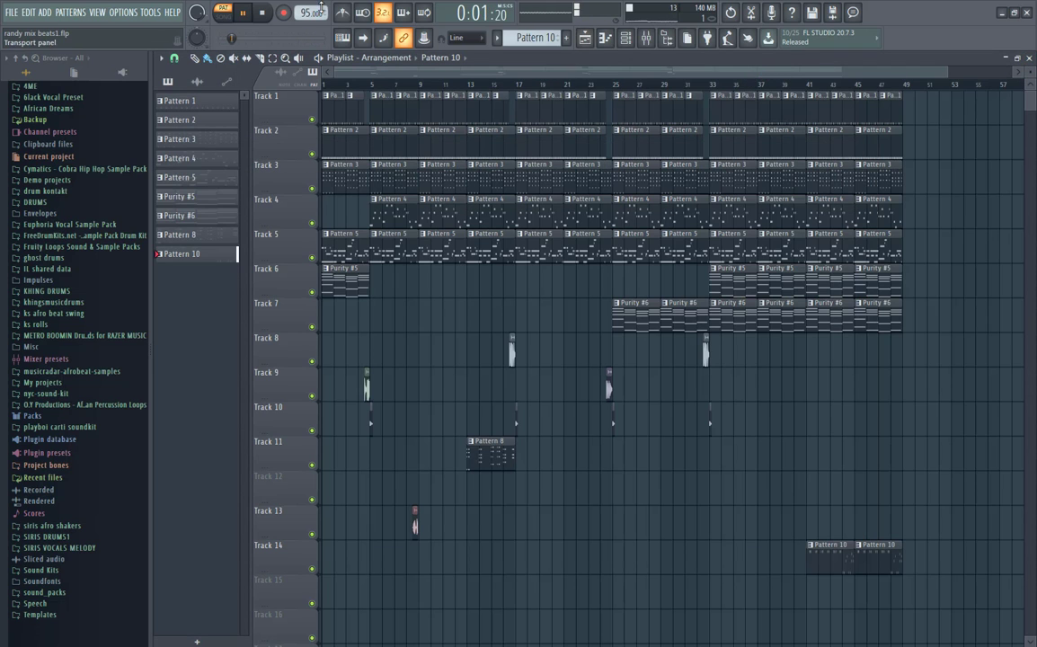
key(space)
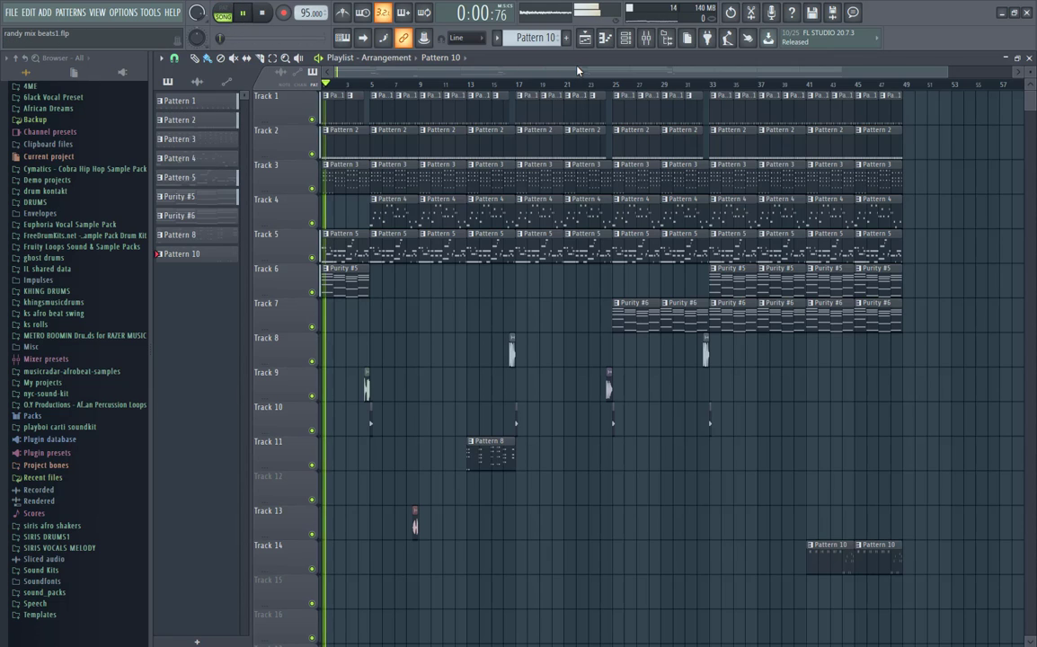
- Move the bob7 clip on Track 13 four bars later, to bar 12, and save the project
key(ctrl+s)
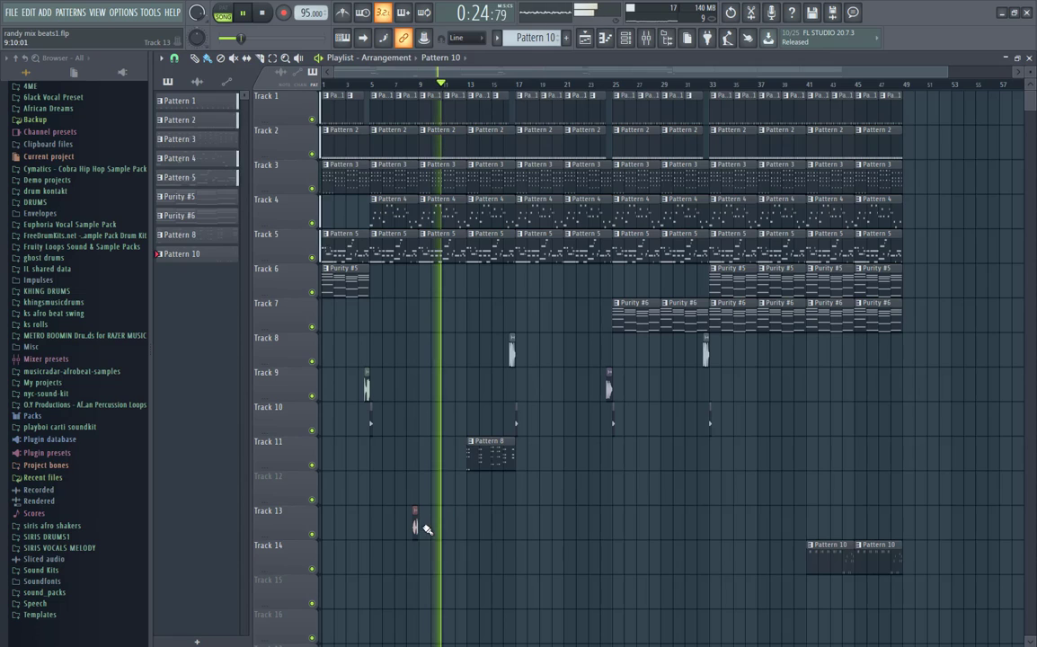
drag(415, 530, 463, 531)
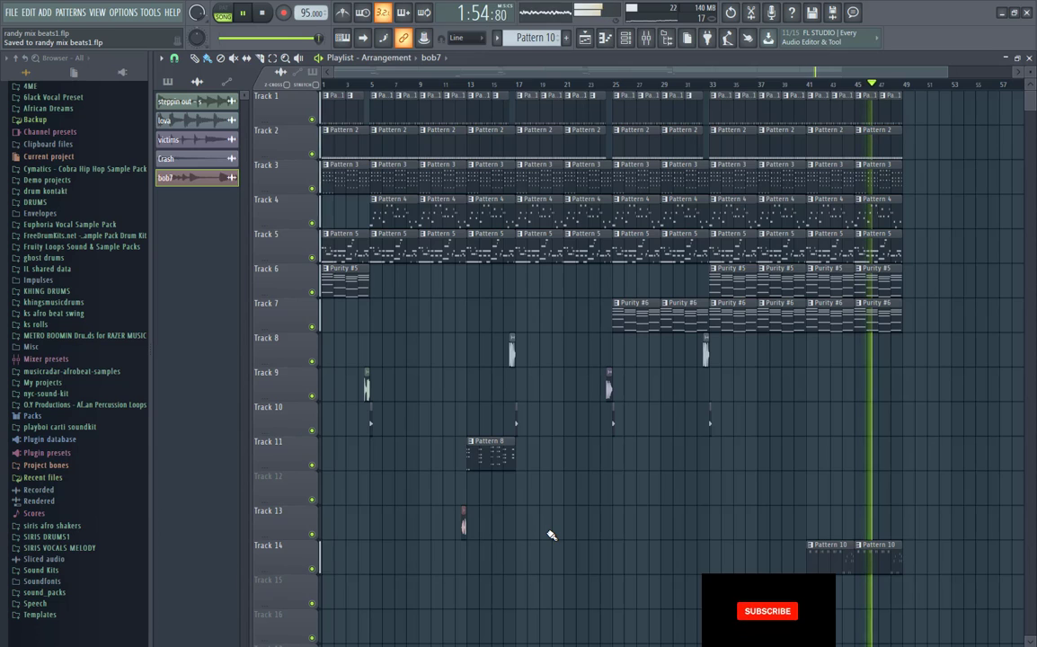
- Raise the tom 4 mixer track's volume to -7.2 dB, then go back to the playlist
click(645, 38)
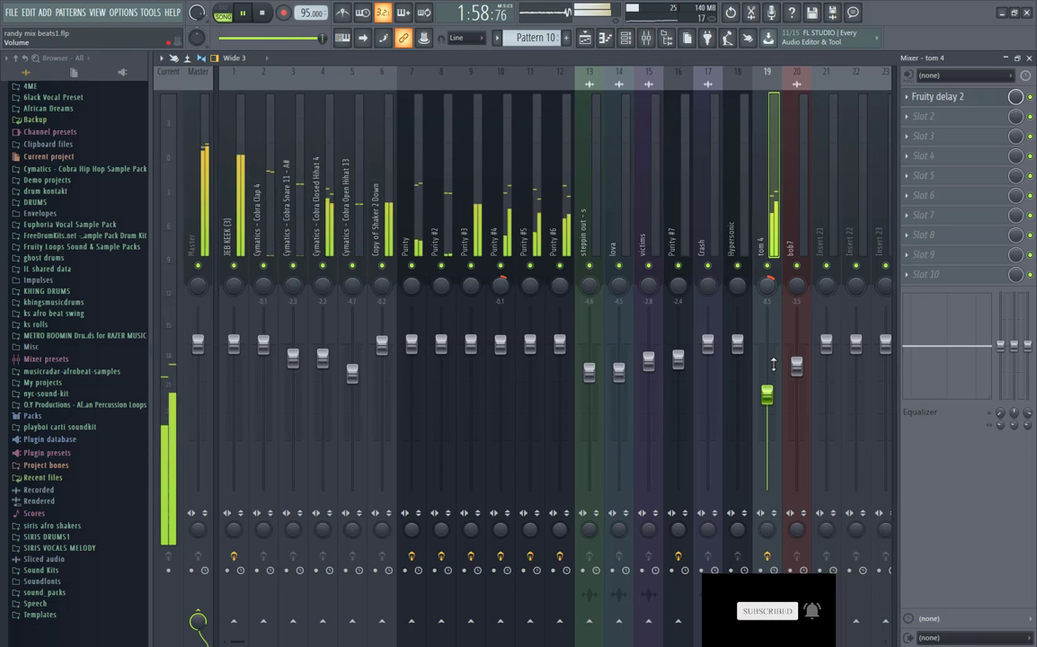
drag(766, 394, 766, 388)
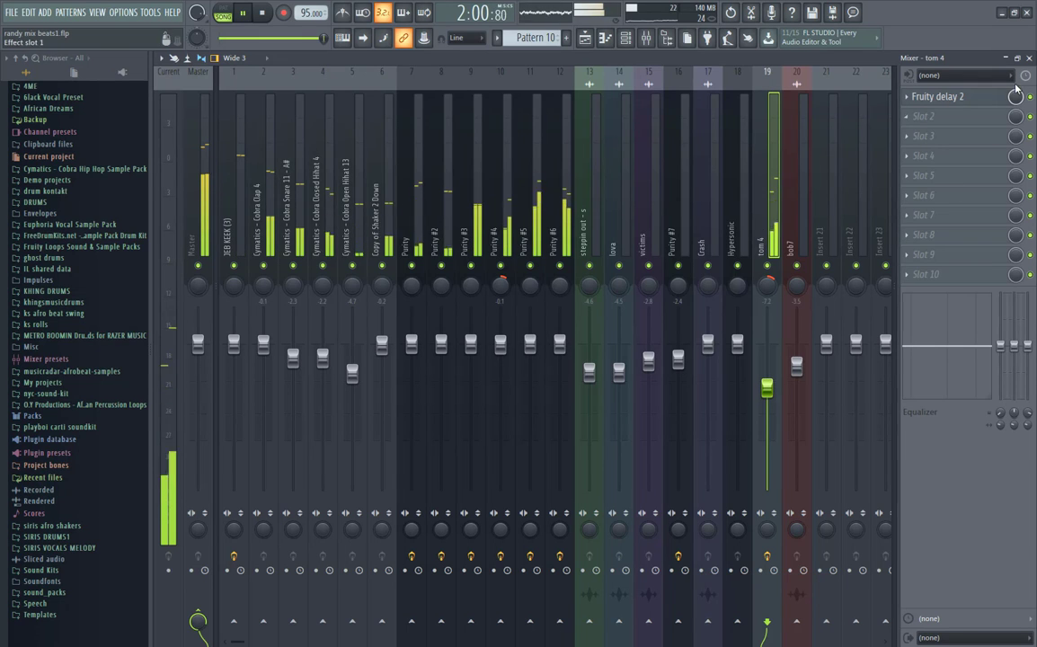
click(1030, 58)
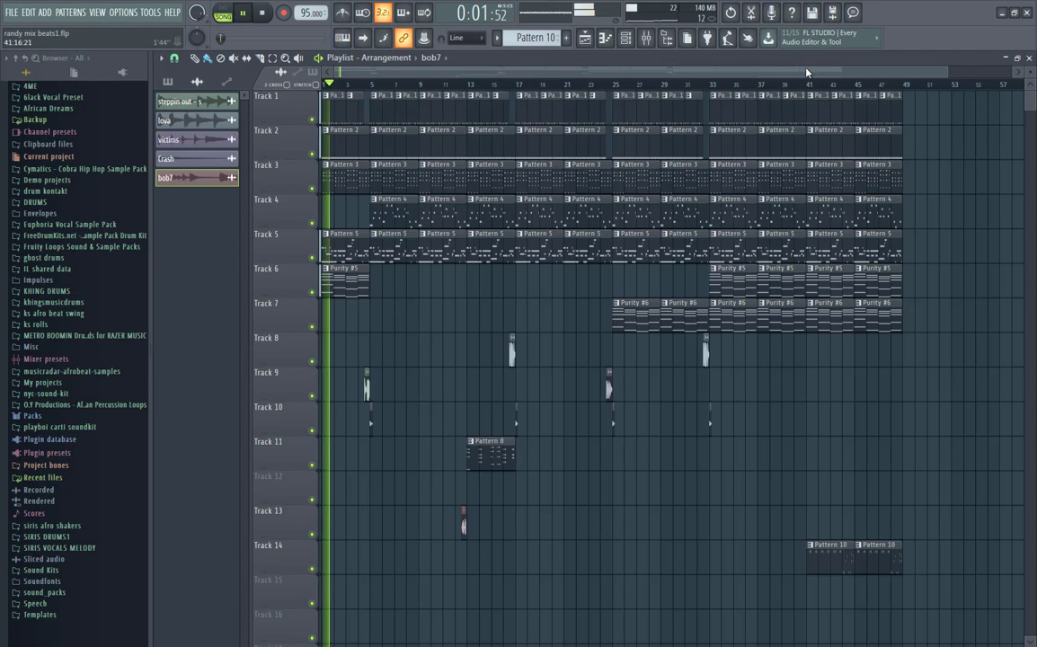